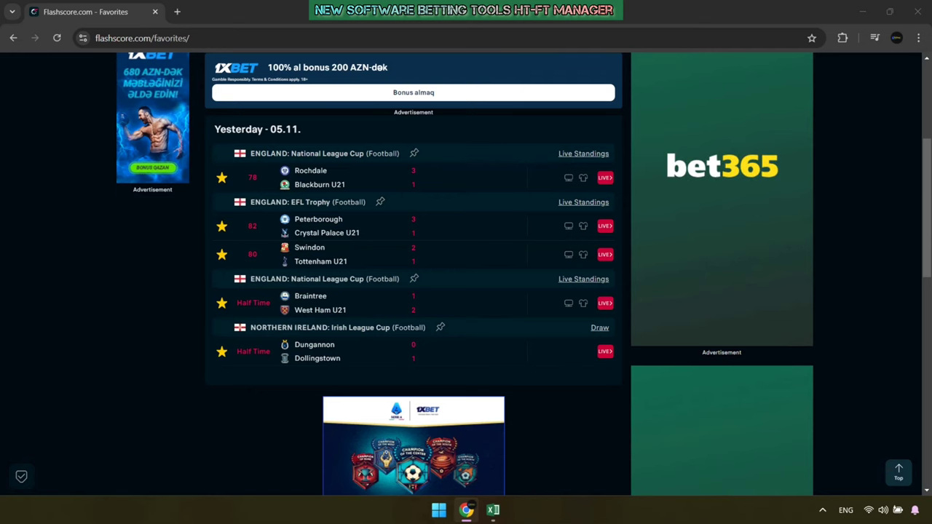
Step: Copy Dungannon's last home matches from the Flashscore H2H tab into the Home Team cell
left_click(328, 351)
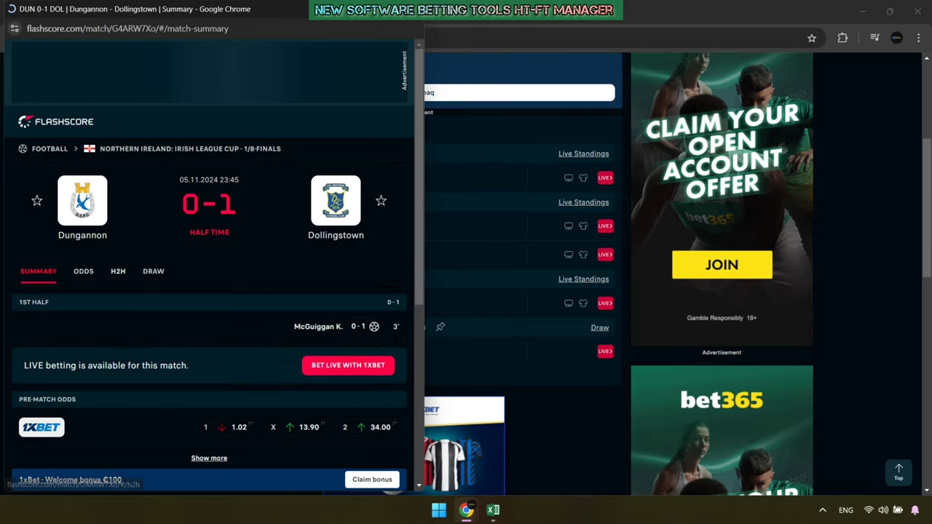
left_click(118, 271)
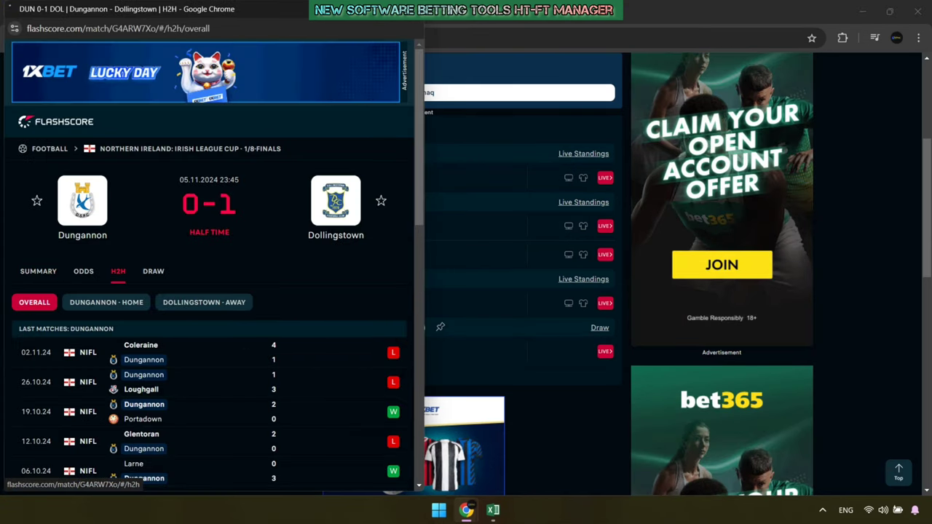
left_click(107, 303)
scroll(106, 302, "down", 1)
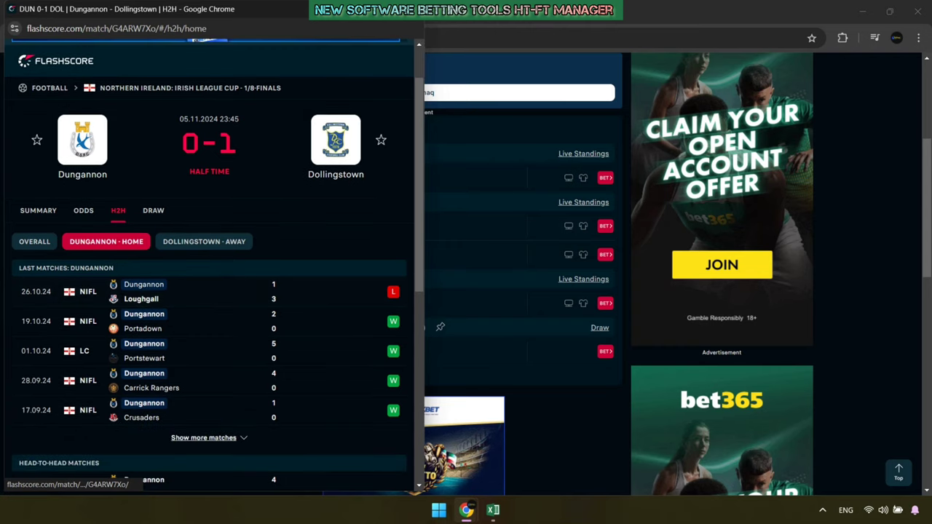
left_click_drag(53, 293, 393, 412)
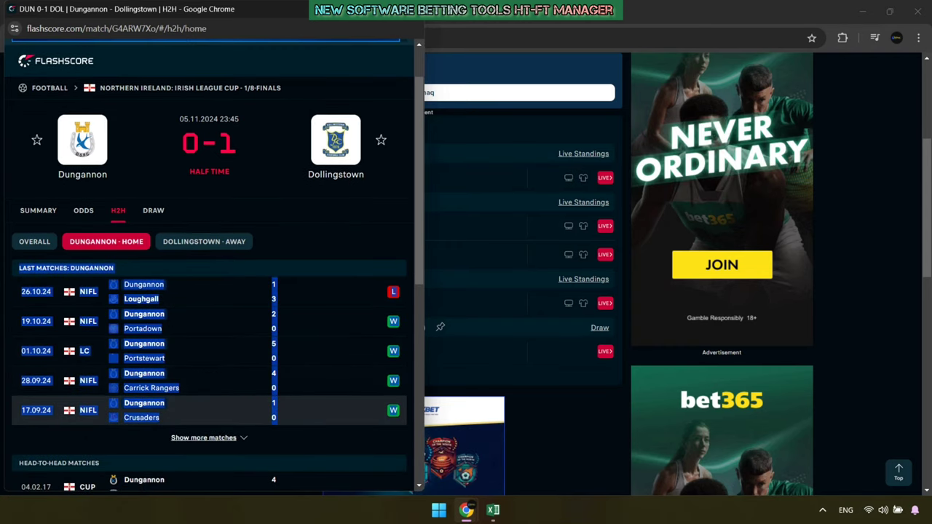
right_click(394, 416)
left_click(423, 302)
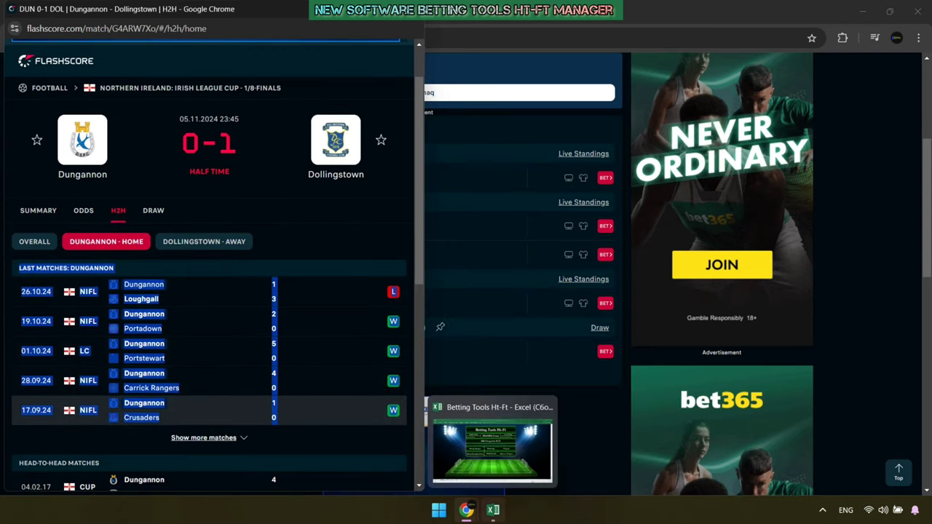
left_click(493, 510)
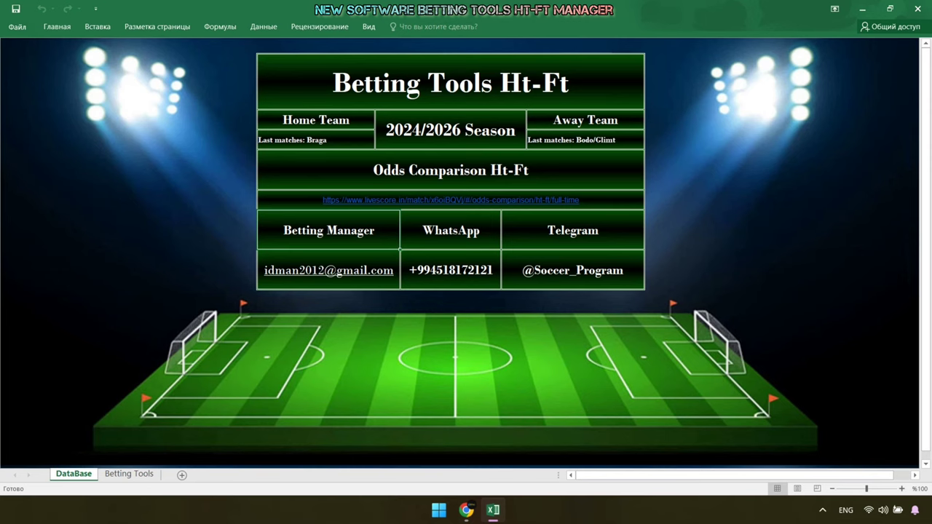
right_click(295, 145)
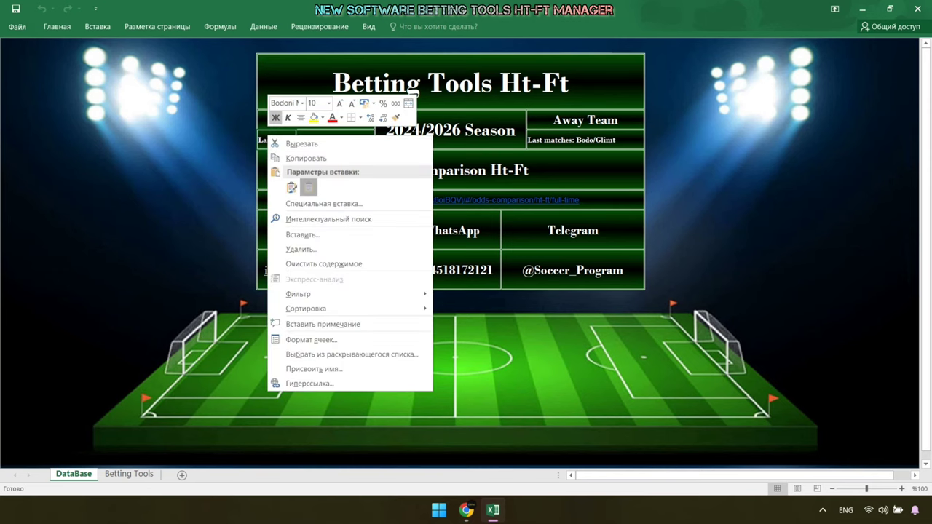
left_click(308, 187)
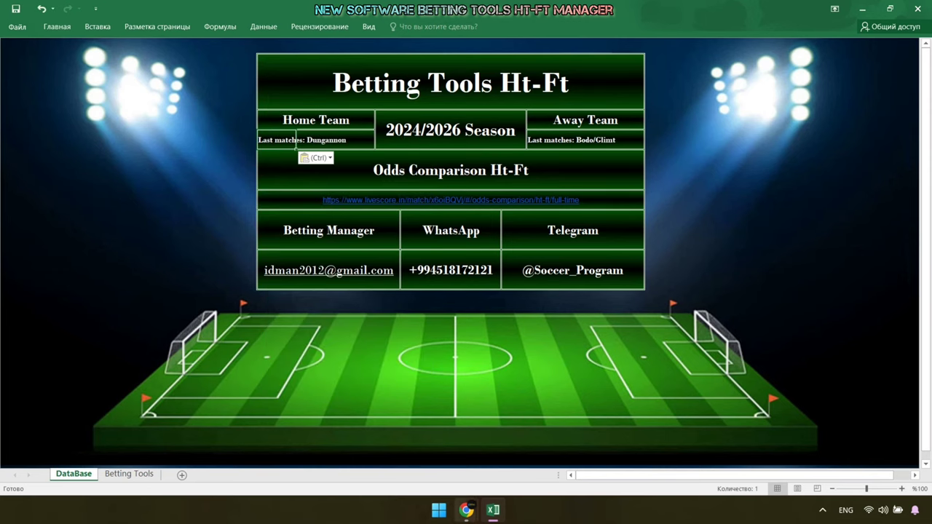
Step: Copy Dollingstown's last away matches from Flashscore into the Away Team cell
left_click(466, 509)
left_click(203, 241)
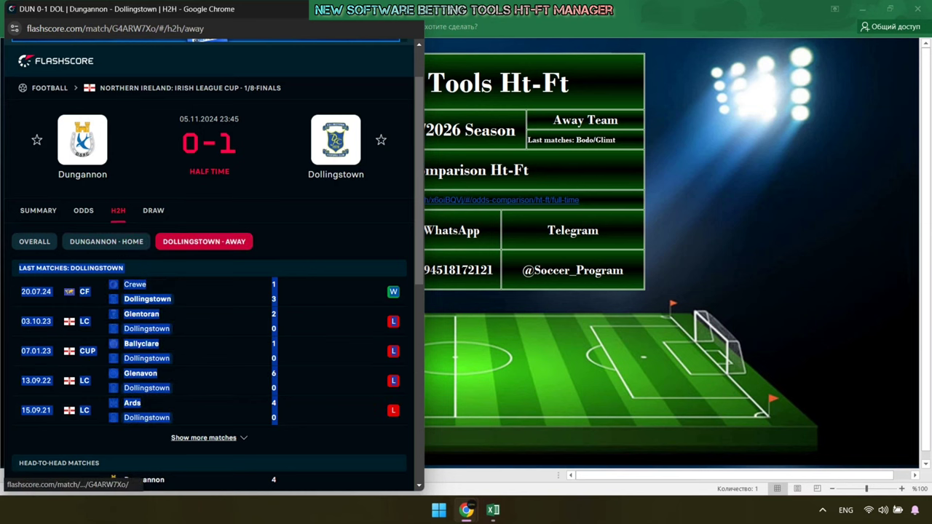
scroll(204, 241, "down", 2)
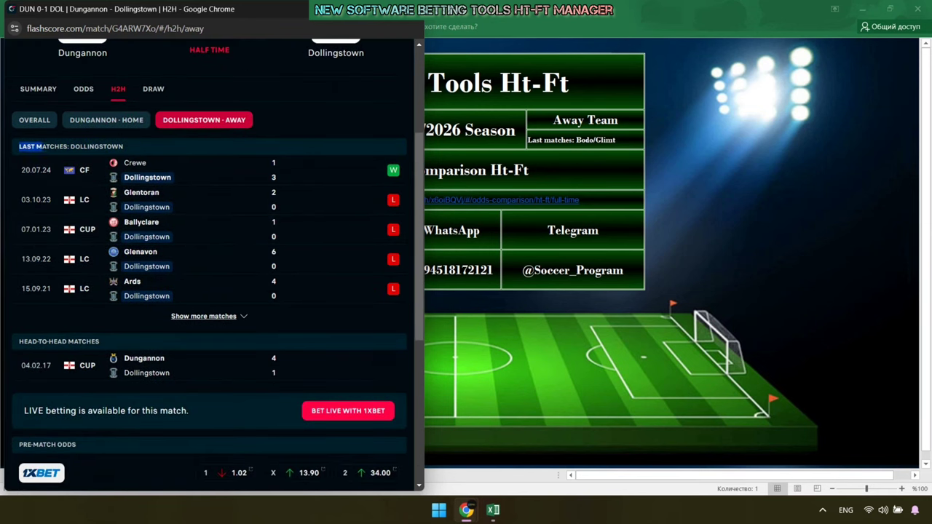
left_click_drag(48, 147, 396, 295)
right_click(397, 295)
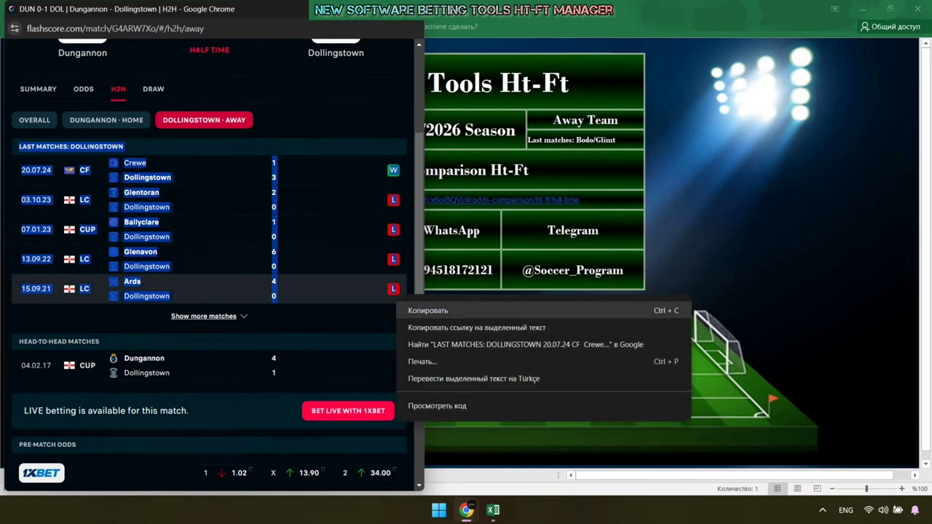
left_click(428, 310)
key("alt+Tab")
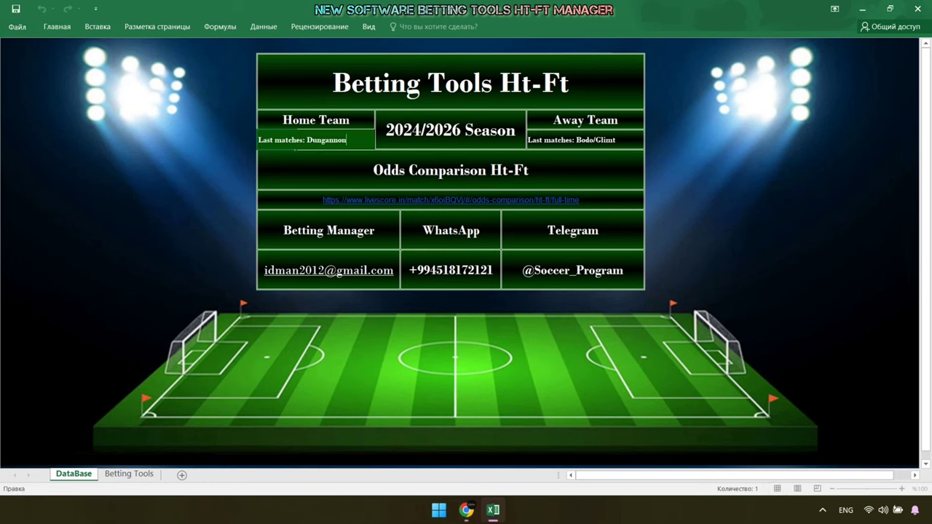
right_click(536, 140)
left_click(577, 190)
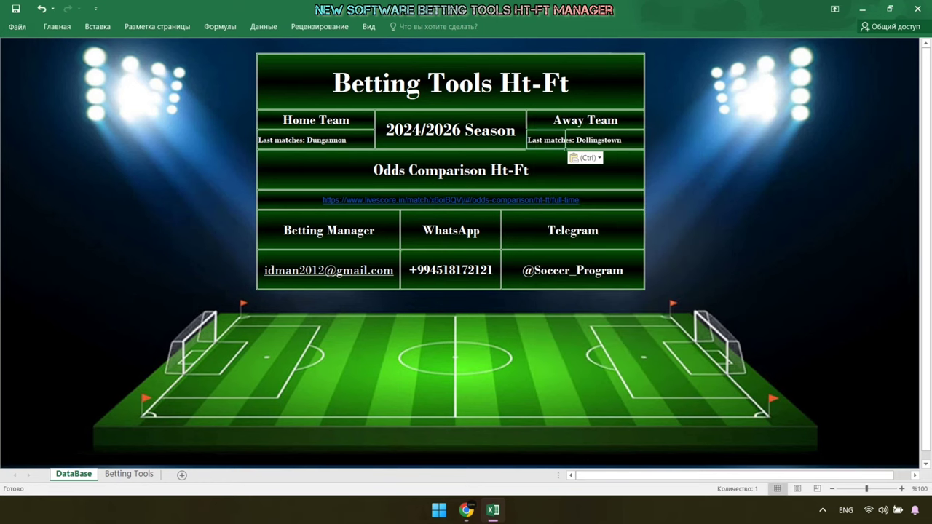
left_click(466, 509)
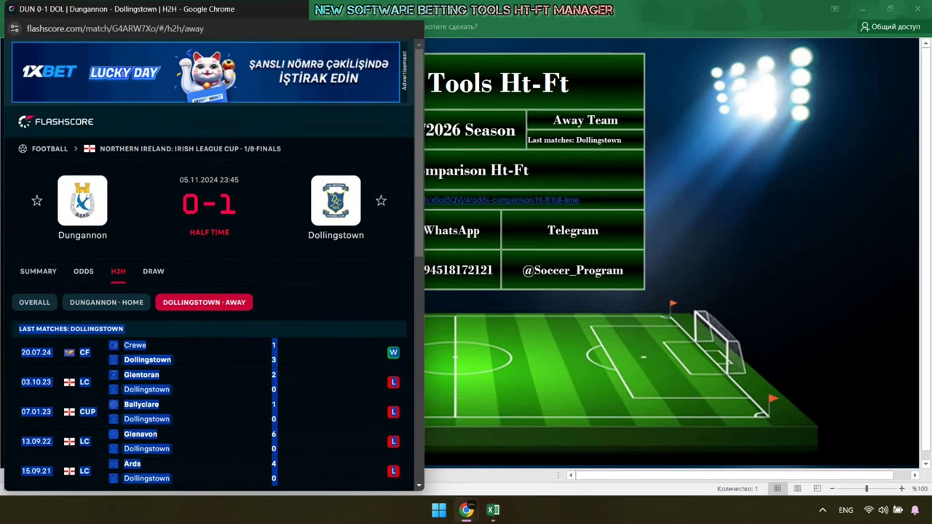
Step: Open the match's half-time/full-time odds on Flashscore and copy that page's web address
left_click(83, 271)
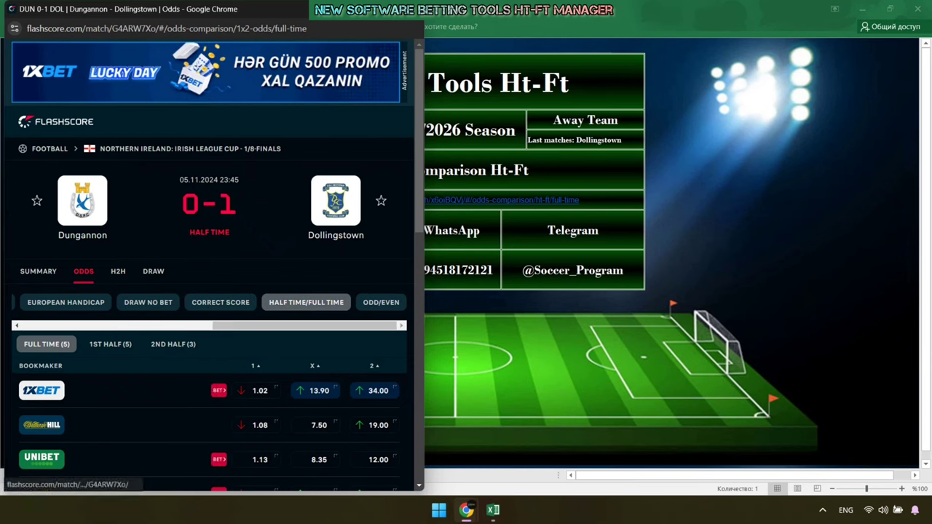
left_click(306, 302)
left_click(243, 29)
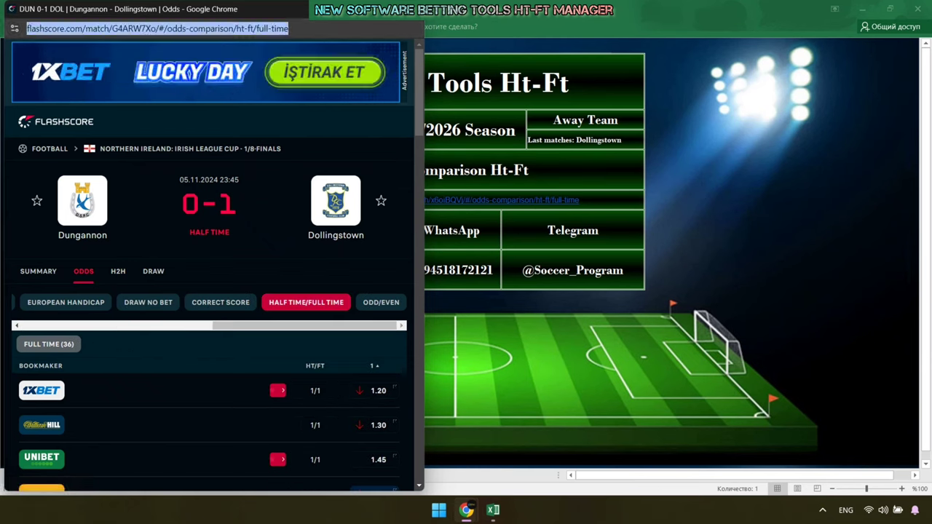
right_click(243, 29)
left_click(291, 116)
left_click(493, 510)
Step: Replace the odds link cell with the Flashscore HT/FT address and view the 2/1 prediction on Betting Tools
right_click(613, 203)
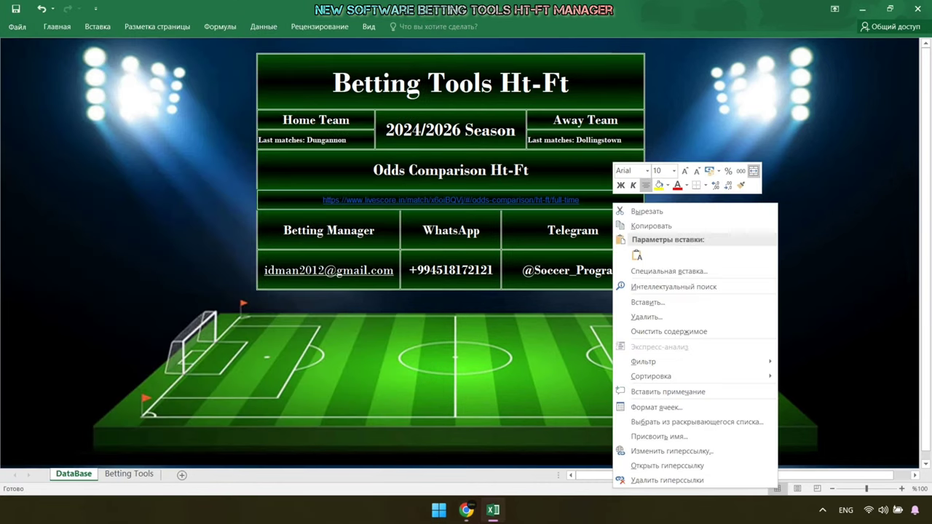
left_click(669, 331)
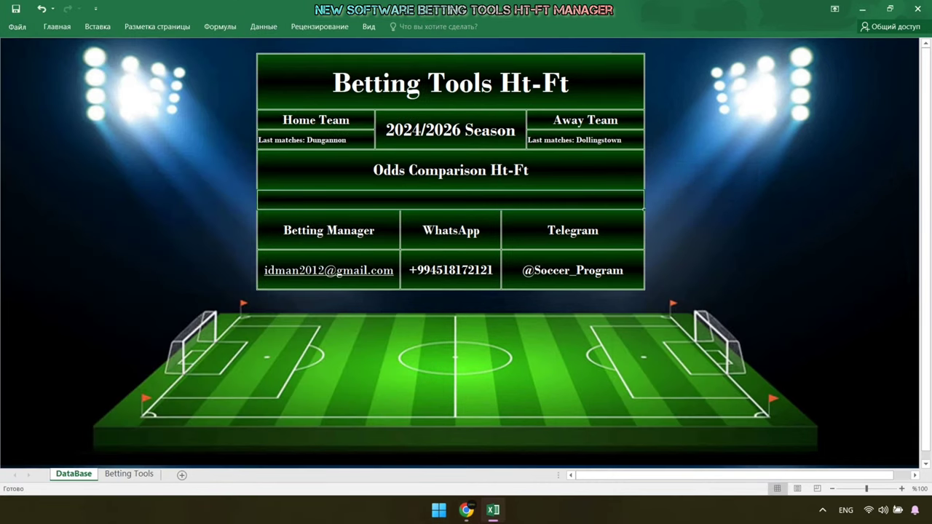
double_click(463, 200)
right_click(464, 200)
left_click(489, 252)
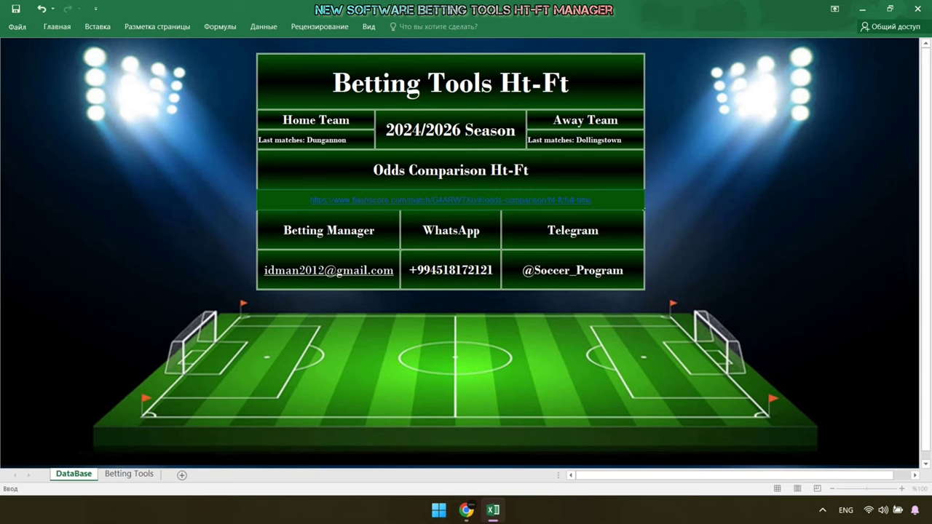
key("Return")
left_click(129, 474)
mouse_move(466, 510)
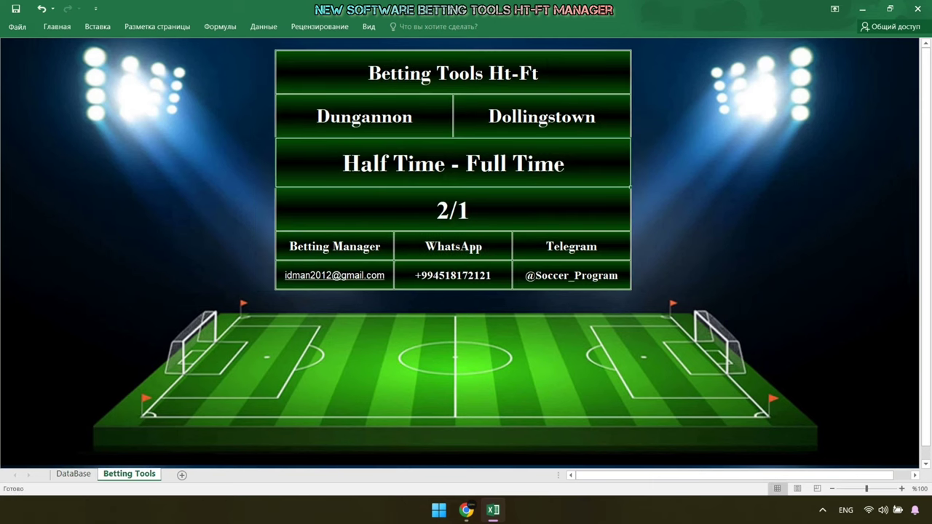
left_click(531, 445)
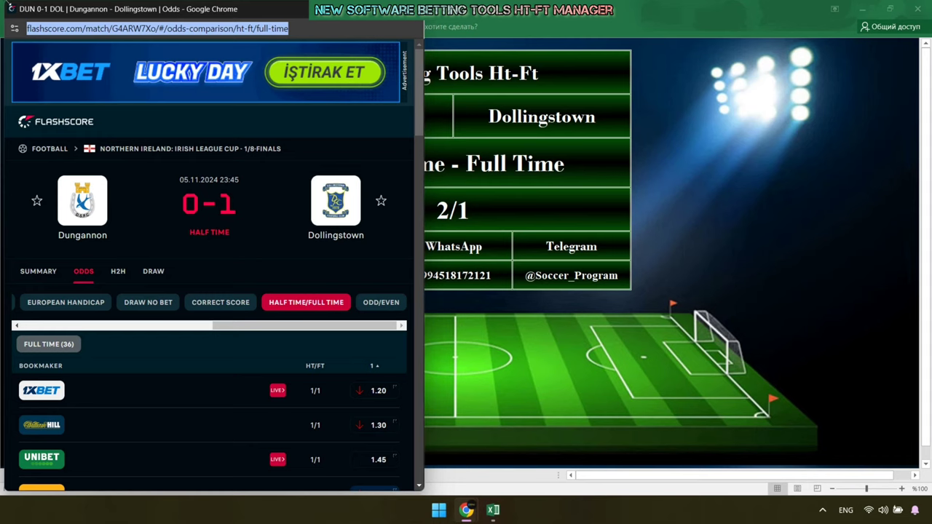
Step: Resize and move the Flashscore odds window beside the sheet and scroll through the Dungannon HT/FT odds
left_click_drag(3, 2, 38, 208)
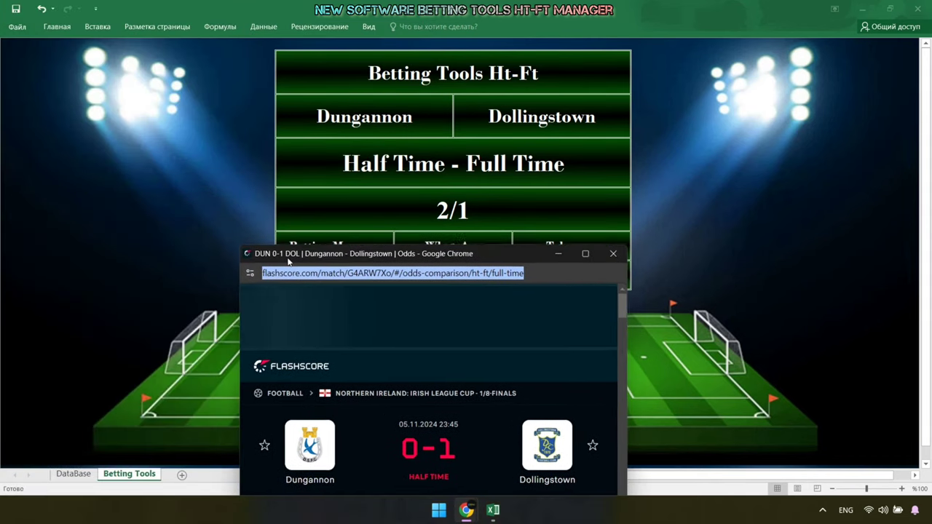
left_click_drag(218, 216, 441, 245)
scroll(448, 386, "down", 1)
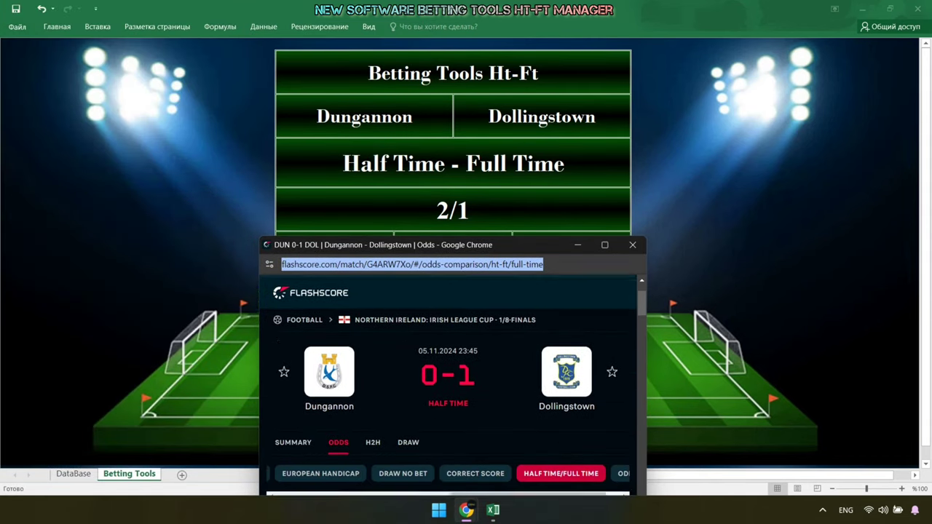
scroll(448, 386, "down", 3)
scroll(448, 386, "down", 2)
scroll(448, 386, "down", 5)
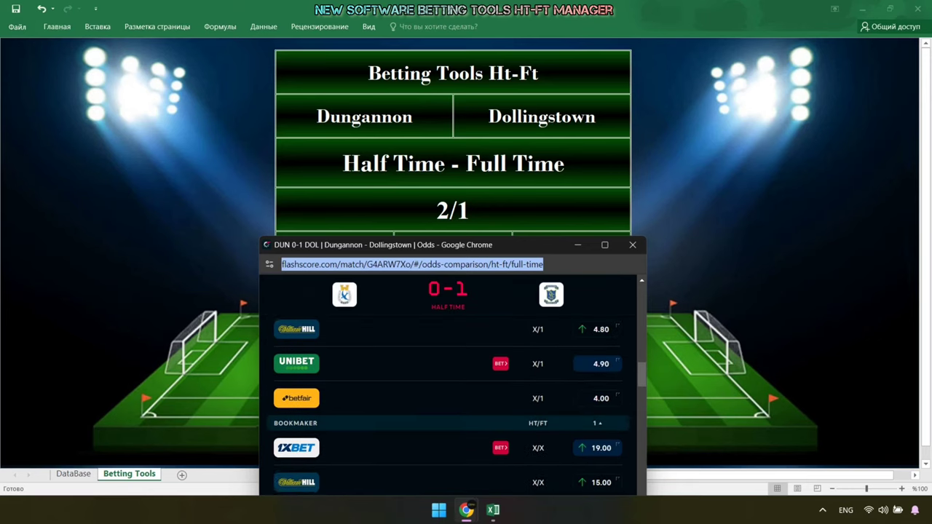
scroll(448, 386, "down", 5)
scroll(448, 386, "up", 2)
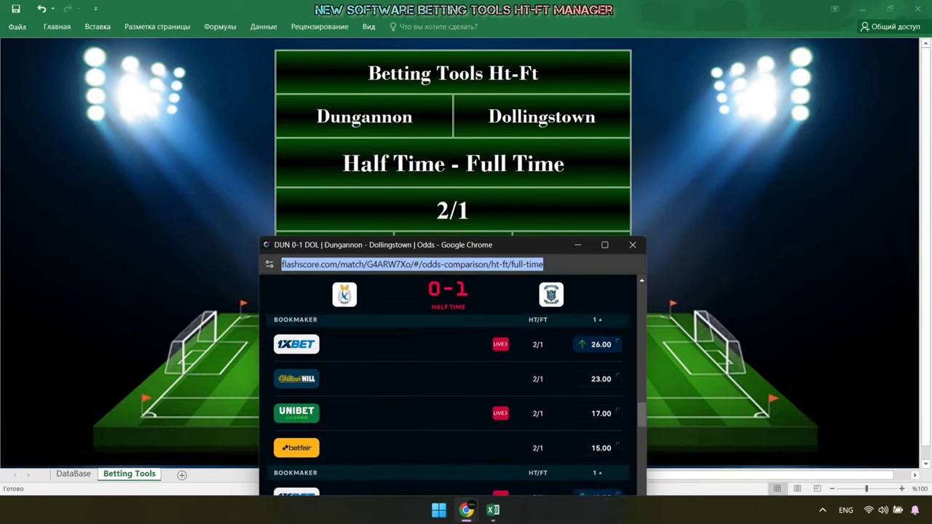
scroll(448, 386, "up", 3)
scroll(448, 386, "up", 3)
scroll(448, 386, "up", 3)
scroll(448, 386, "up", 5)
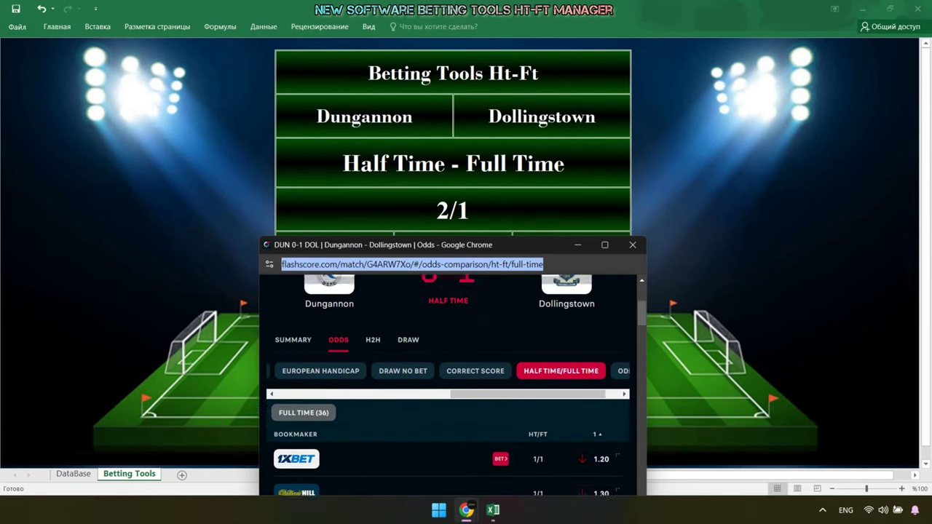
scroll(448, 386, "up", 3)
scroll(448, 386, "down", 1)
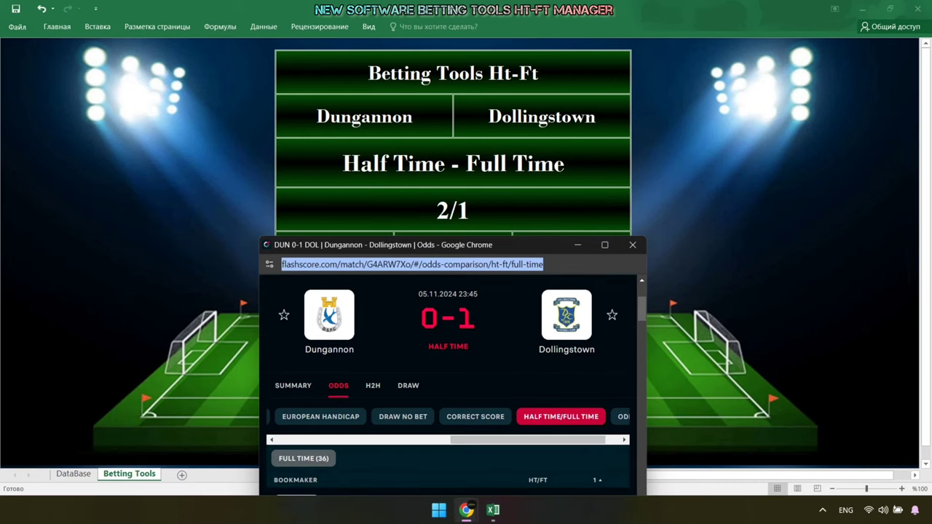
Step: Open Braintree vs West Ham U21 and paste Braintree's last home matches into the Home Team cell
left_click(632, 245)
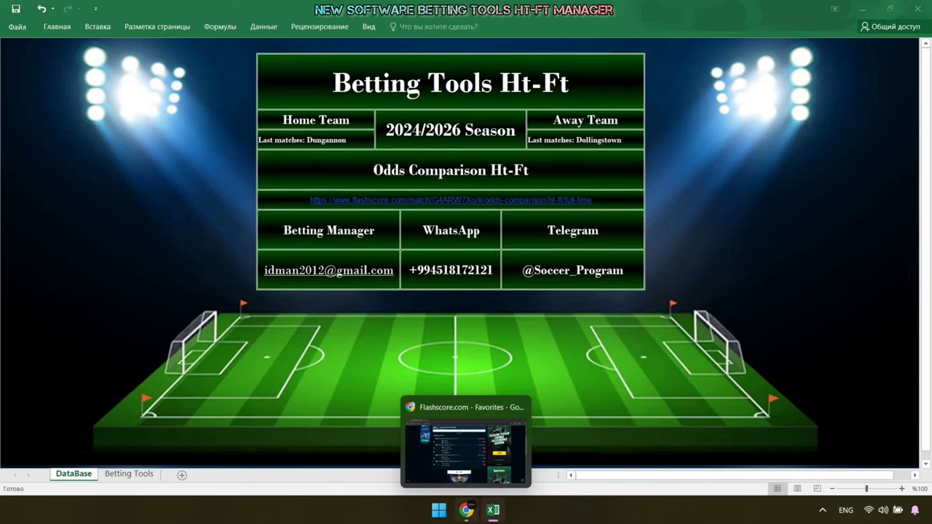
left_click(466, 510)
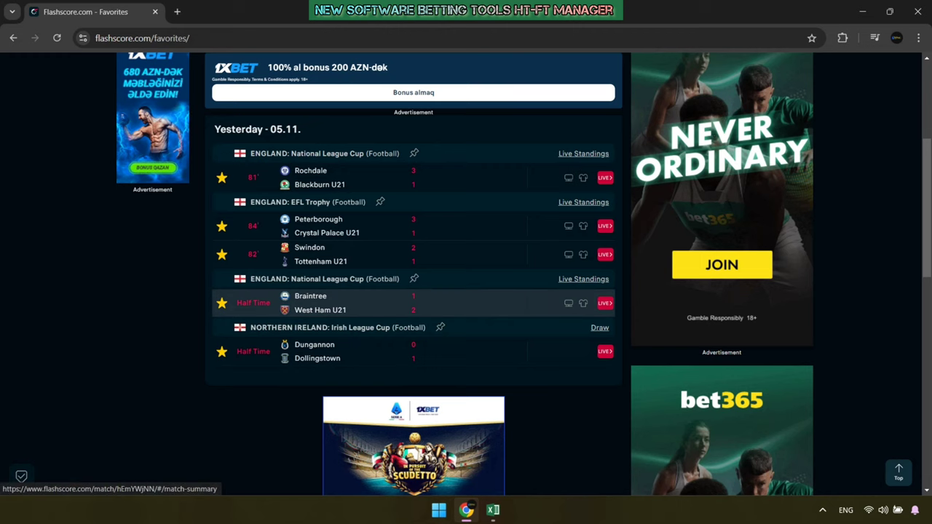
left_click(510, 303)
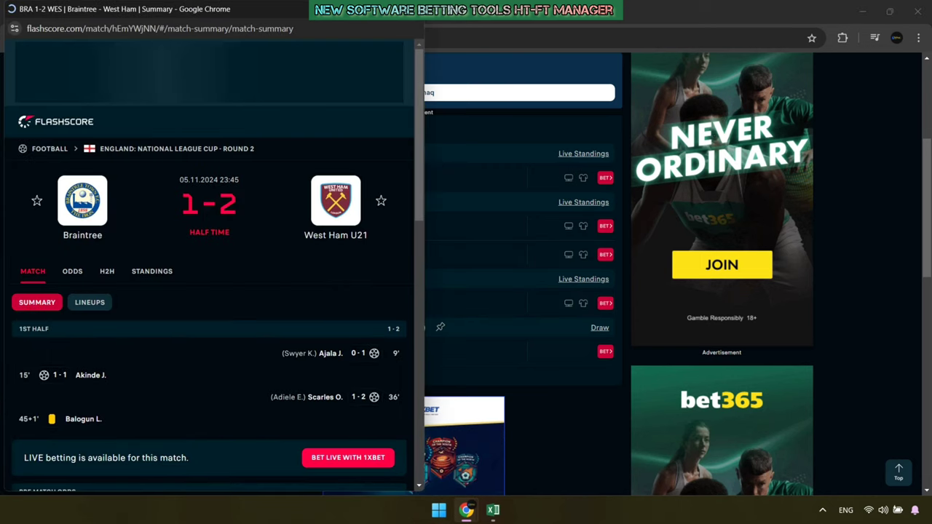
left_click(107, 271)
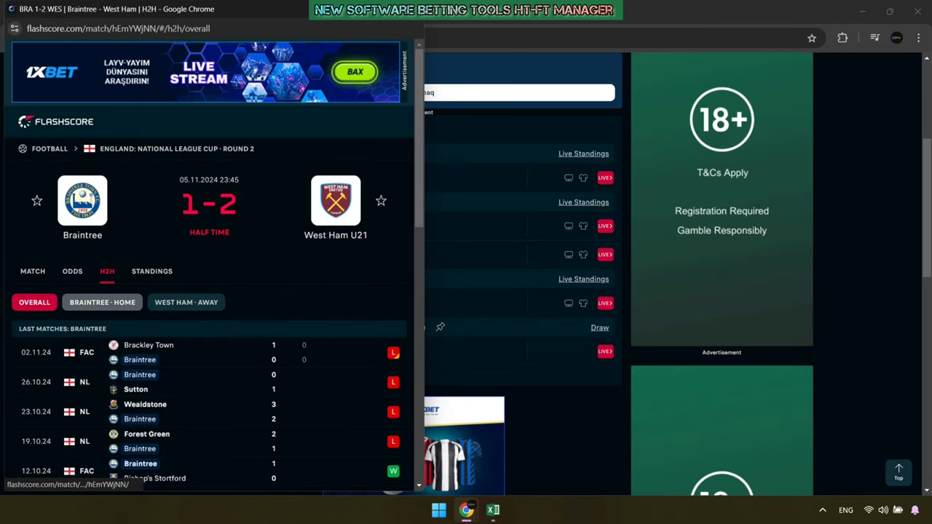
left_click(101, 302)
scroll(102, 302, "down", 1)
left_click_drag(18, 268, 393, 411)
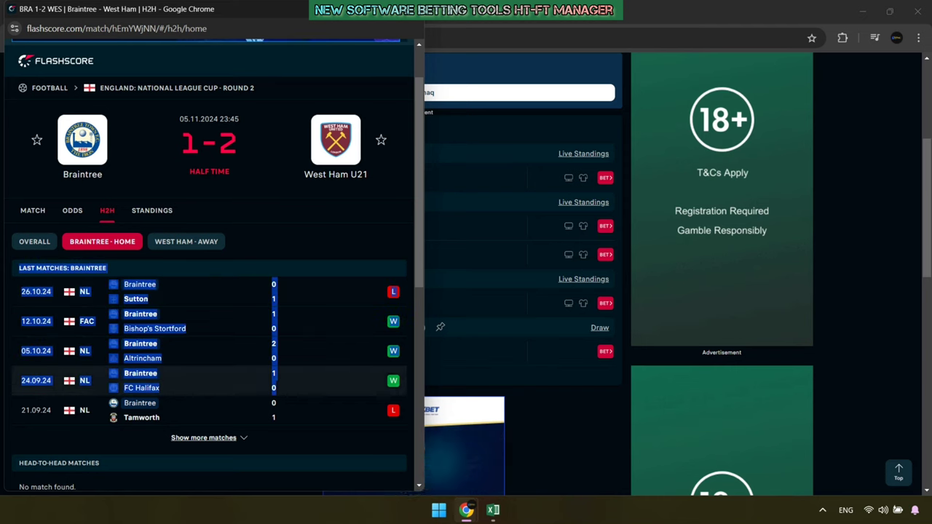
right_click(393, 412)
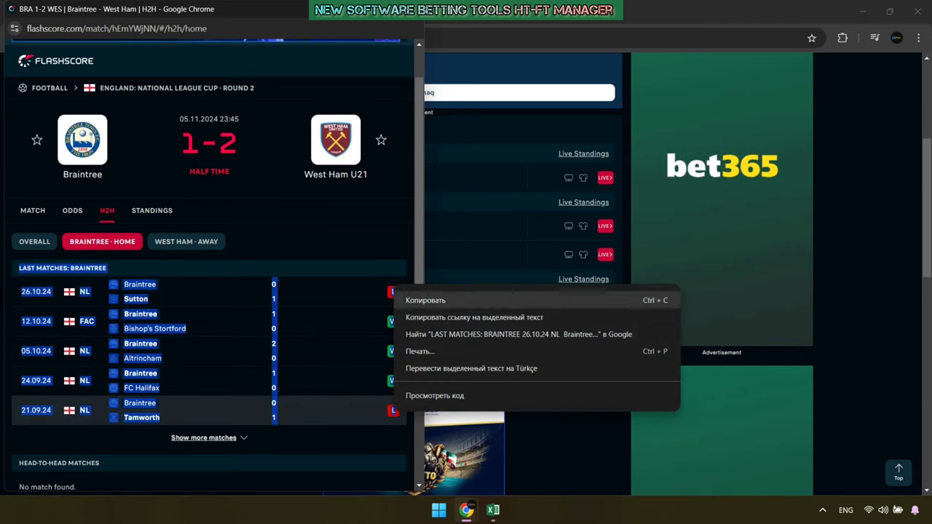
left_click(426, 300)
left_click(493, 510)
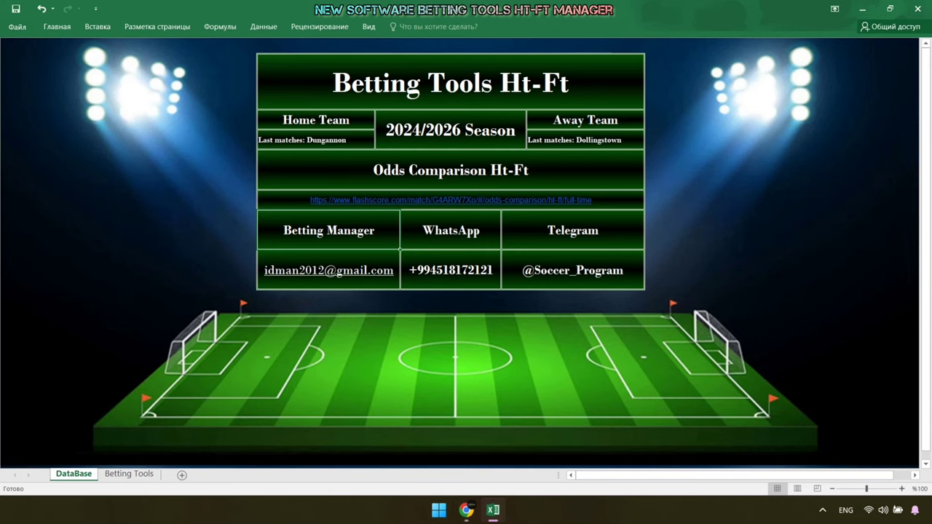
right_click(274, 139)
left_click(314, 191)
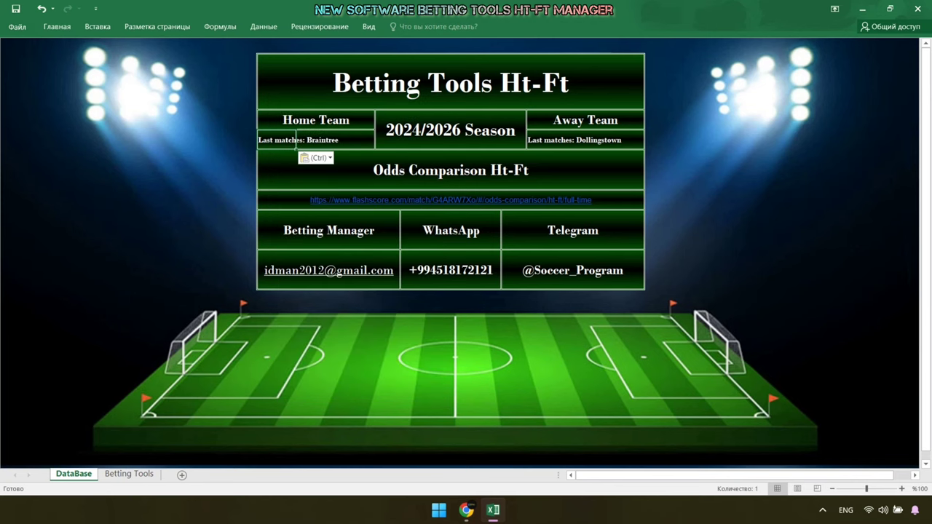
mouse_move(466, 510)
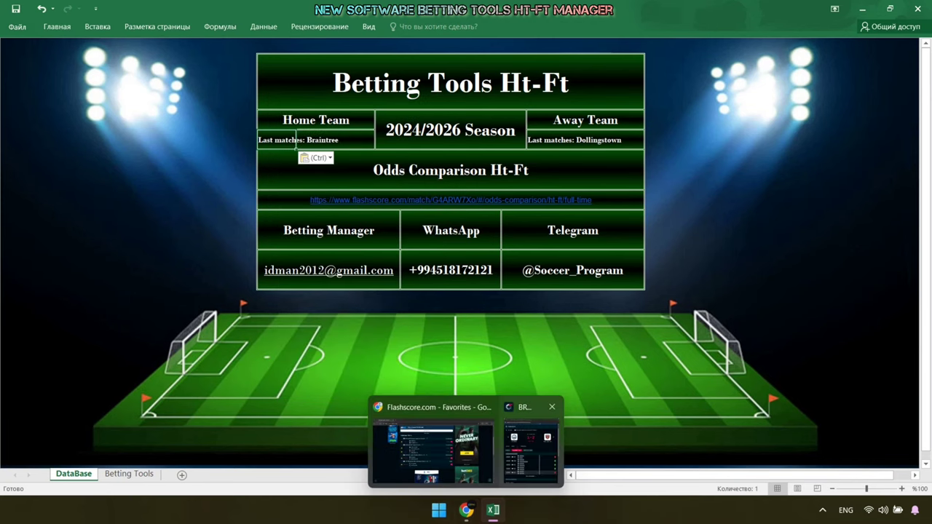
Step: Paste West Ham U21's last away matches from Flashscore into the Away Team cell
left_click(432, 453)
left_click(186, 241)
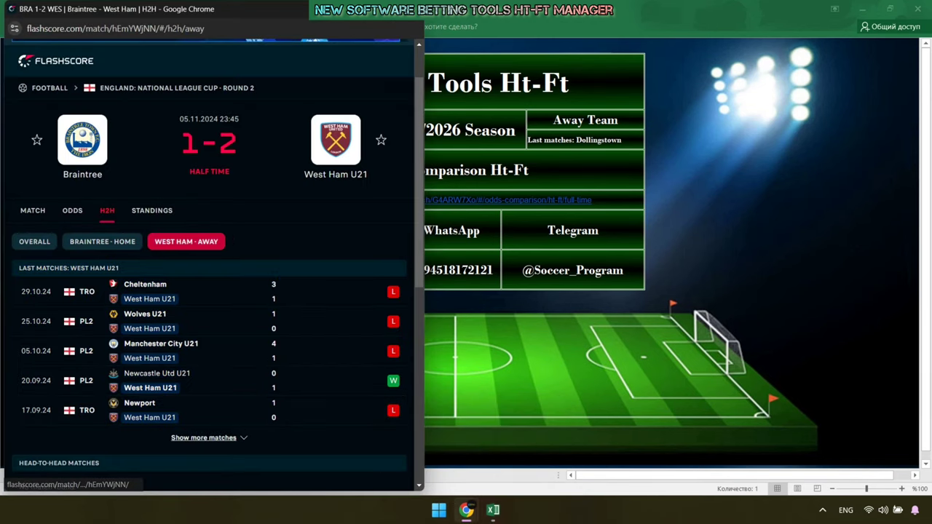
left_click_drag(16, 268, 277, 418)
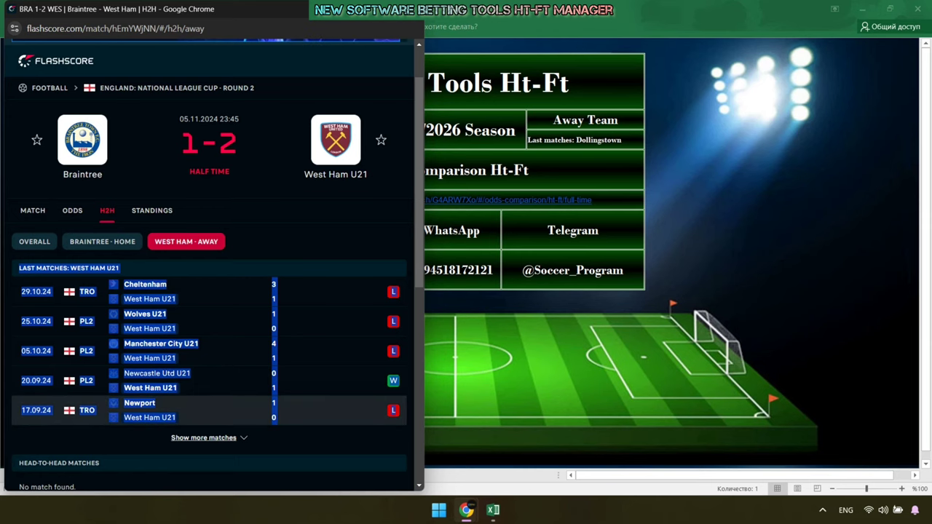
right_click(394, 284)
left_click(423, 298)
left_click(316, 139)
right_click(534, 139)
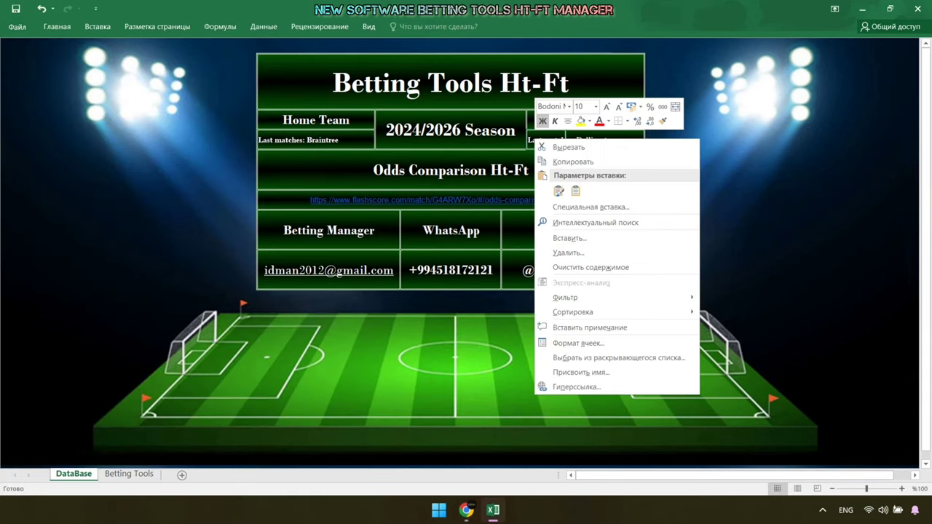
left_click(576, 190)
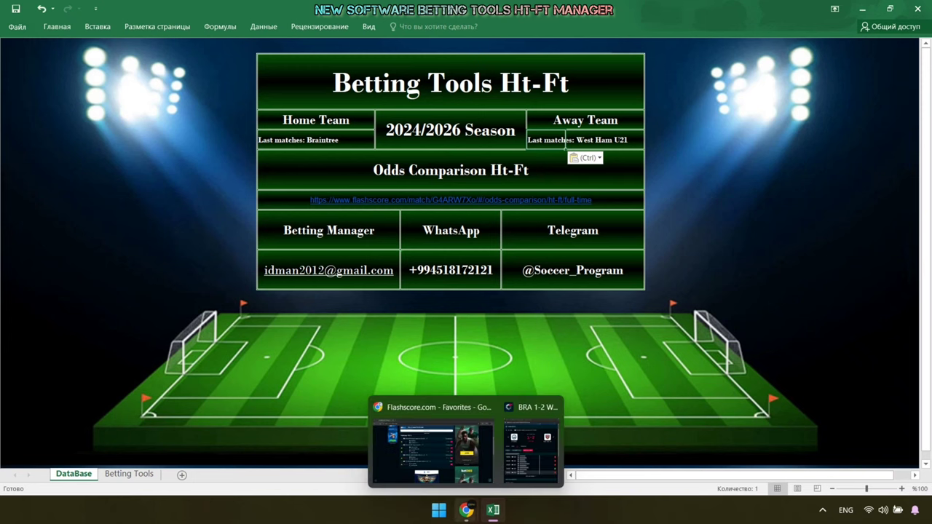
left_click(437, 444)
Step: Copy the web address of the Braintree–West Ham half-time/full-time odds page
left_click(72, 210)
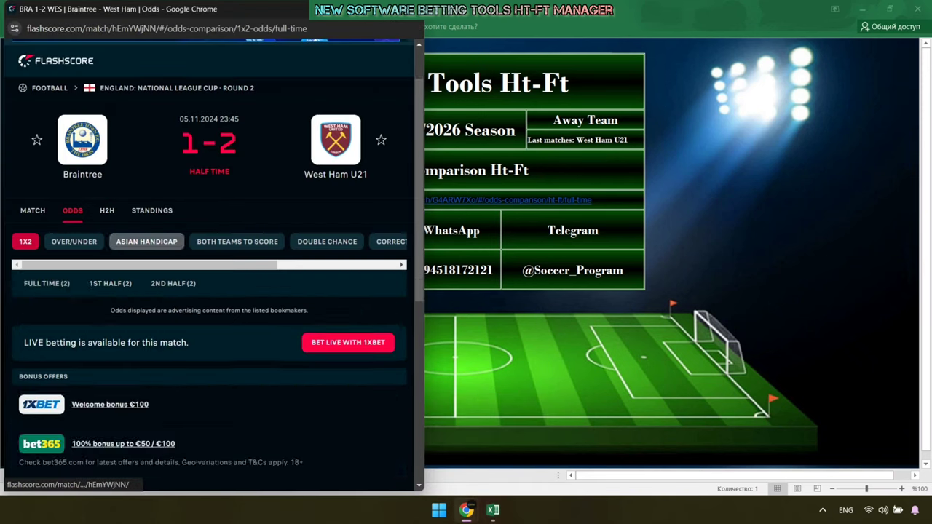
scroll(209, 241, "right", 3)
left_click(306, 241)
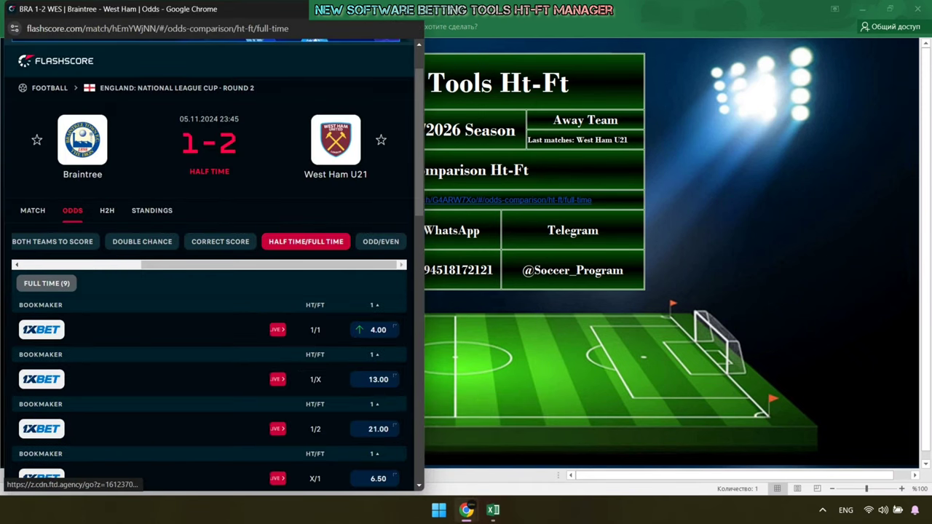
right_click(264, 29)
left_click(306, 115)
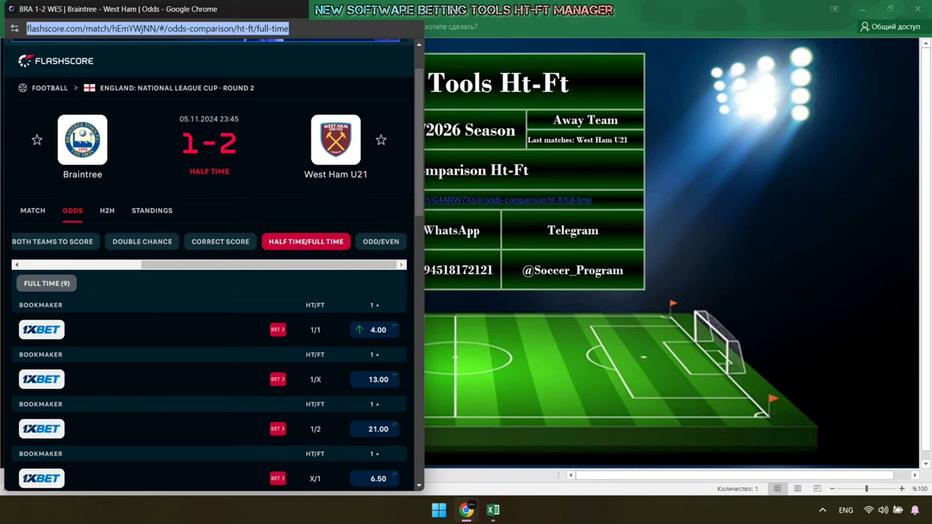
left_click(566, 140)
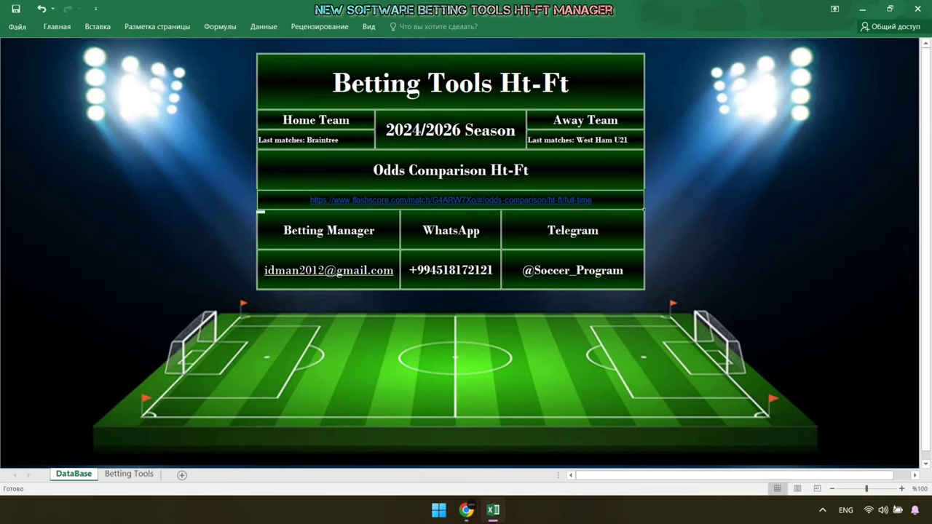
Step: Replace the old Dungannon odds link with the Braintree–West Ham address and view Betting Tools
right_click(616, 198)
left_click(655, 327)
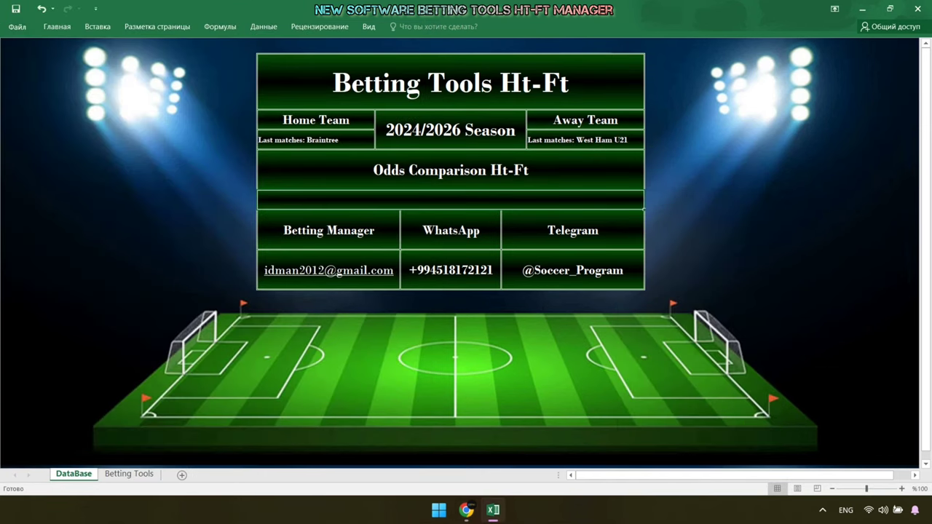
double_click(444, 198)
right_click(444, 198)
left_click(462, 250)
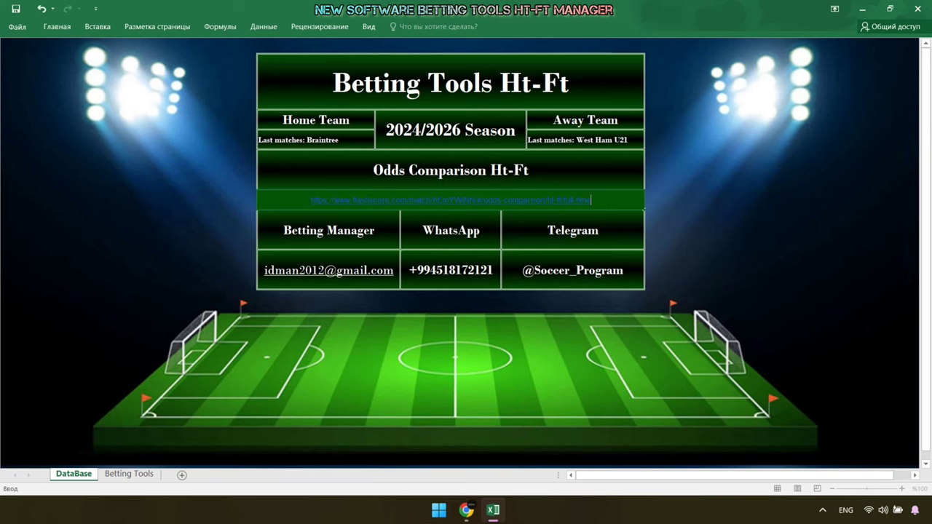
key("Return")
key("ctrl+Page_Down")
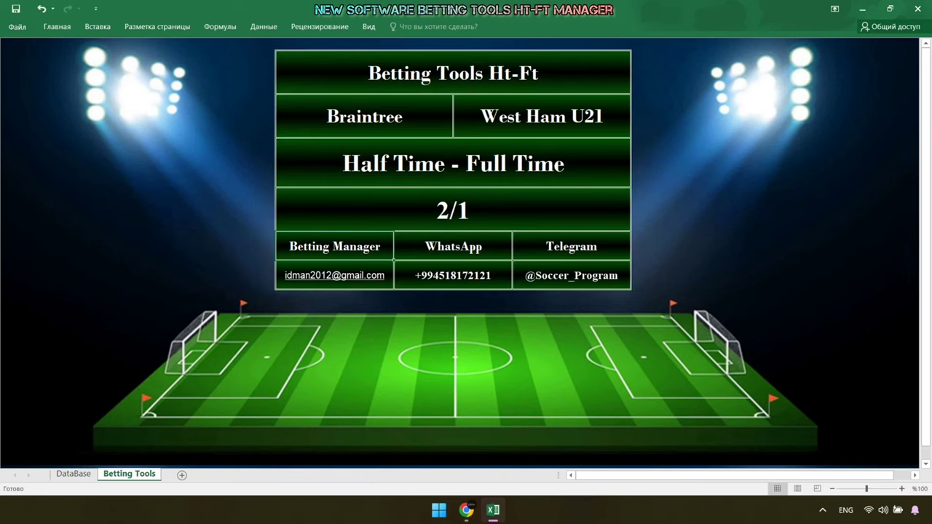
Step: Position the Braintree–West Ham HT/FT odds window over the 2/1 prediction, review the odds, then close it
left_click(466, 509)
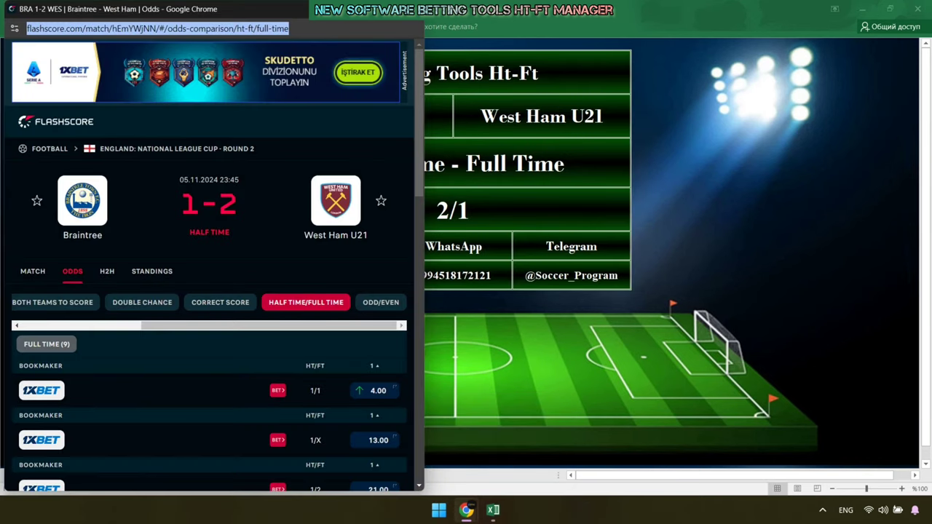
left_click_drag(146, 9, 384, 242)
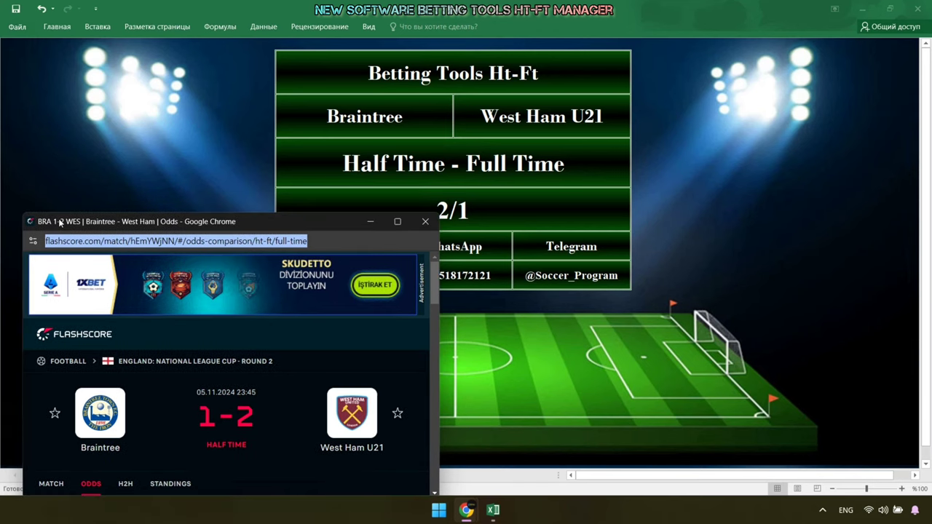
scroll(450, 384, "down", 3)
scroll(450, 385, "down", 3)
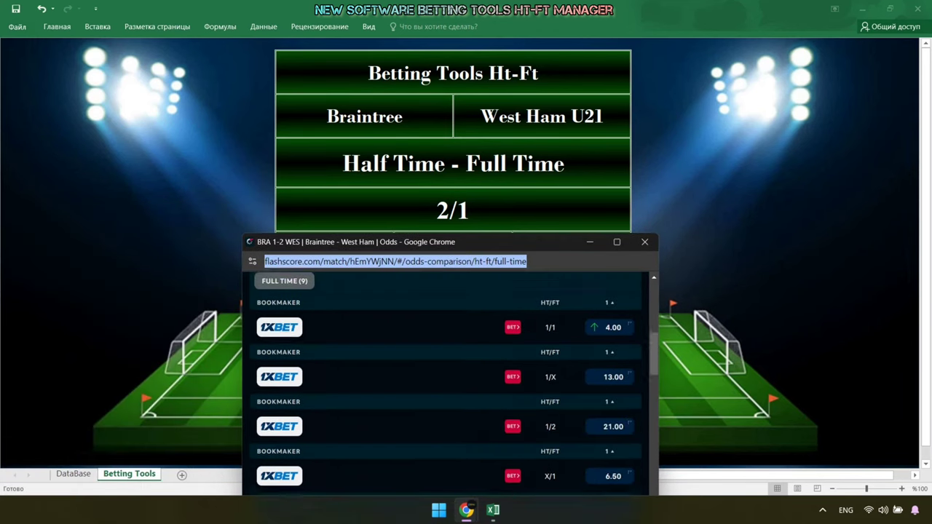
scroll(450, 385, "down", 3)
scroll(450, 384, "up", 3)
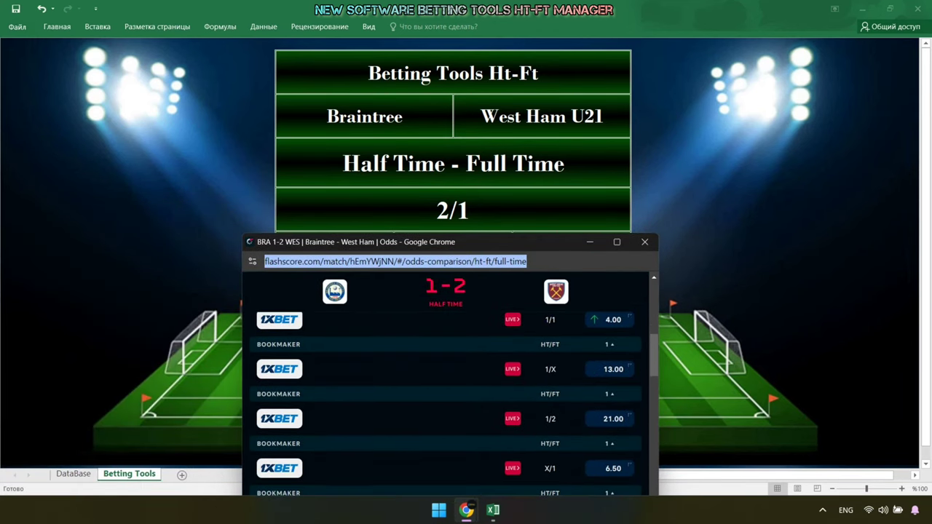
scroll(450, 384, "up", 3)
scroll(450, 384, "up", 1)
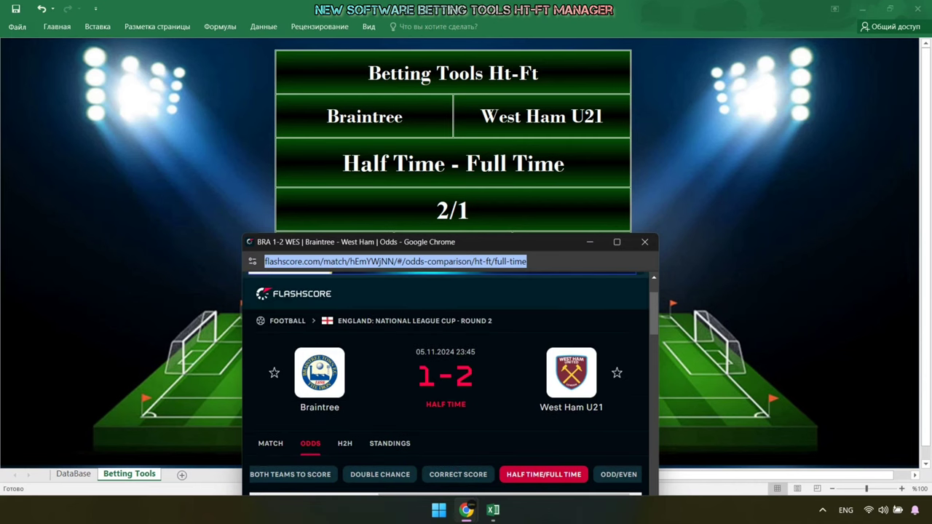
scroll(450, 384, "down", 1)
left_click(644, 242)
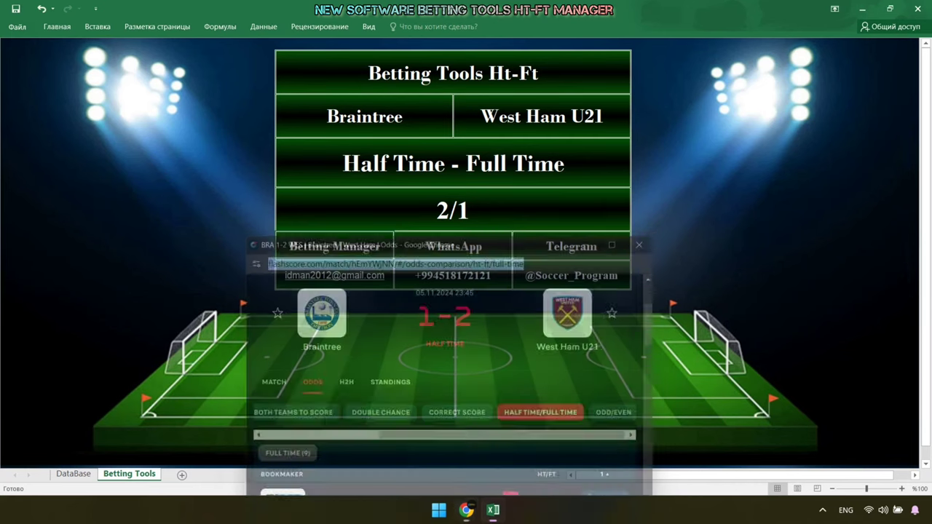
Step: Open Swindon vs Tottenham U21 from favourites and copy Swindon's last home matches from H2H
left_click(74, 474)
left_click(467, 510)
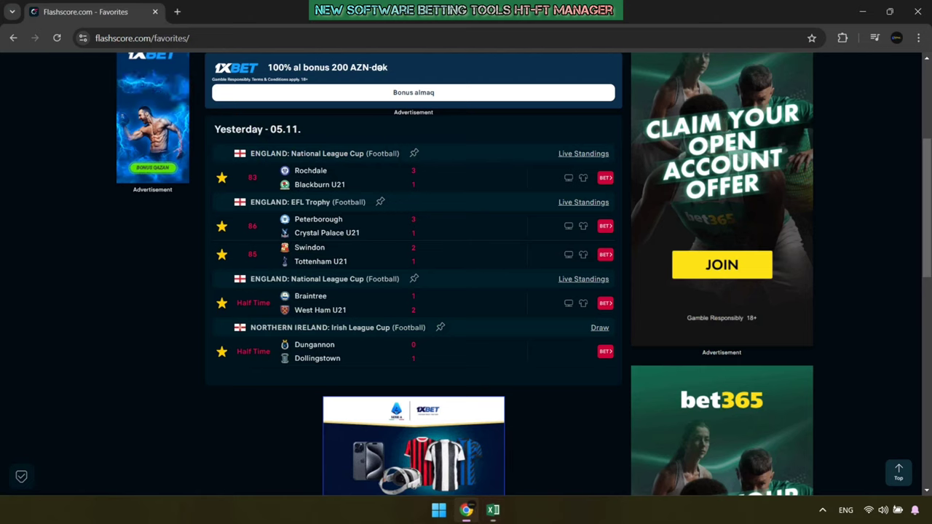
left_click(349, 254)
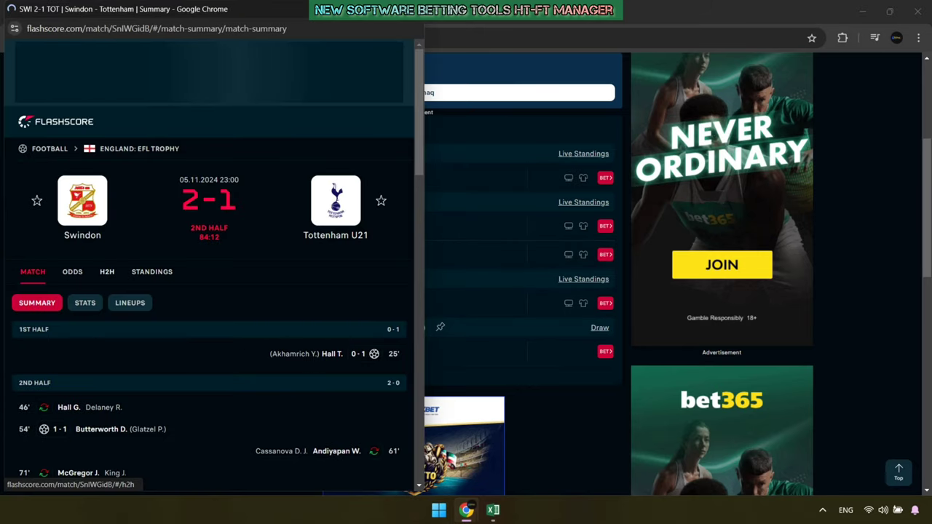
left_click(107, 271)
left_click(101, 181)
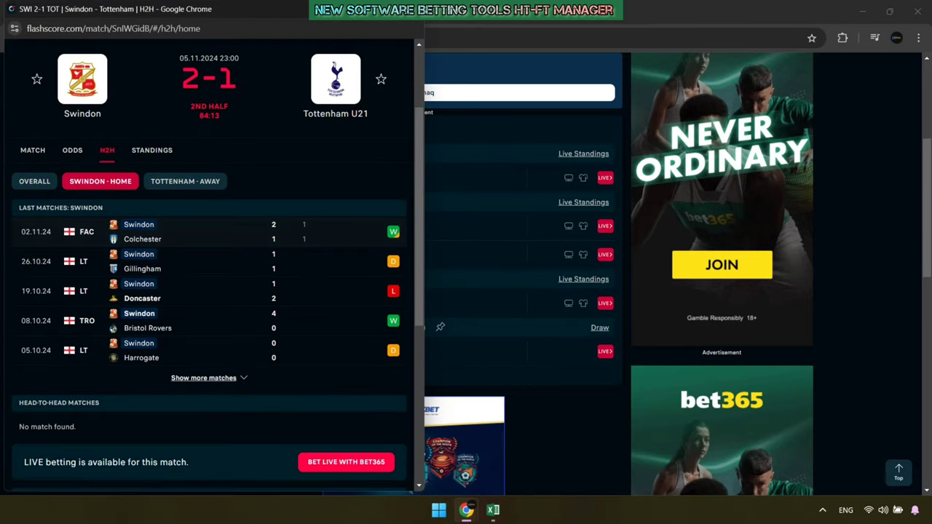
left_click_drag(16, 207, 328, 358)
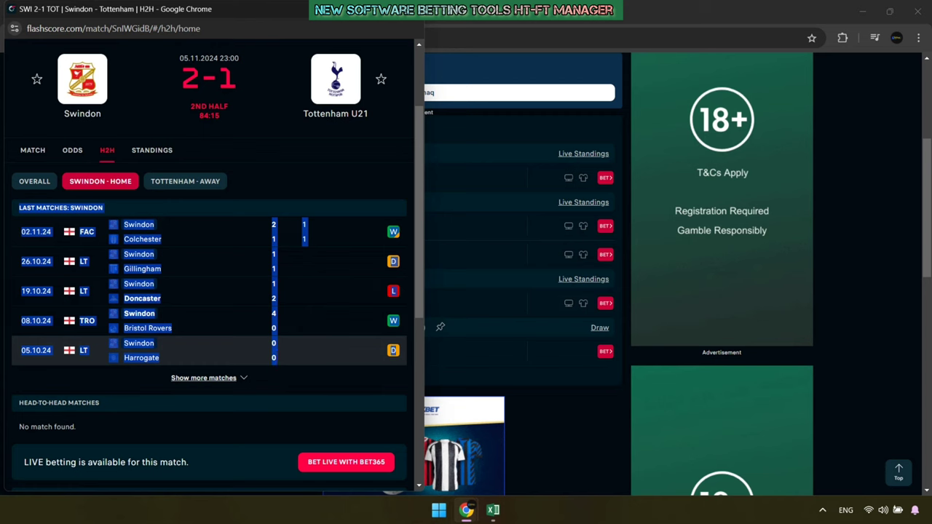
right_click(395, 349)
left_click(419, 366)
Step: Paste Swindon's matches into the Home Team cell, then show Tottenham U21's away matches on Flashscore
left_click(493, 510)
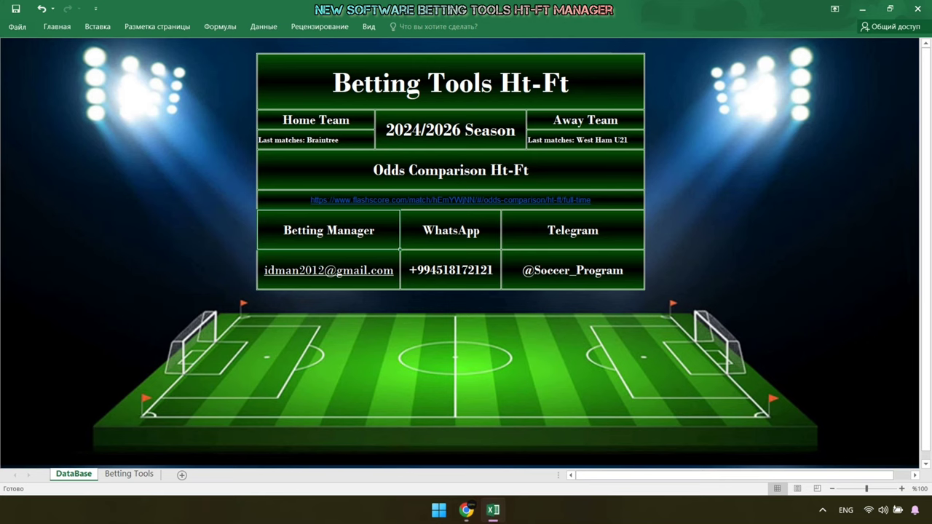
right_click(296, 146)
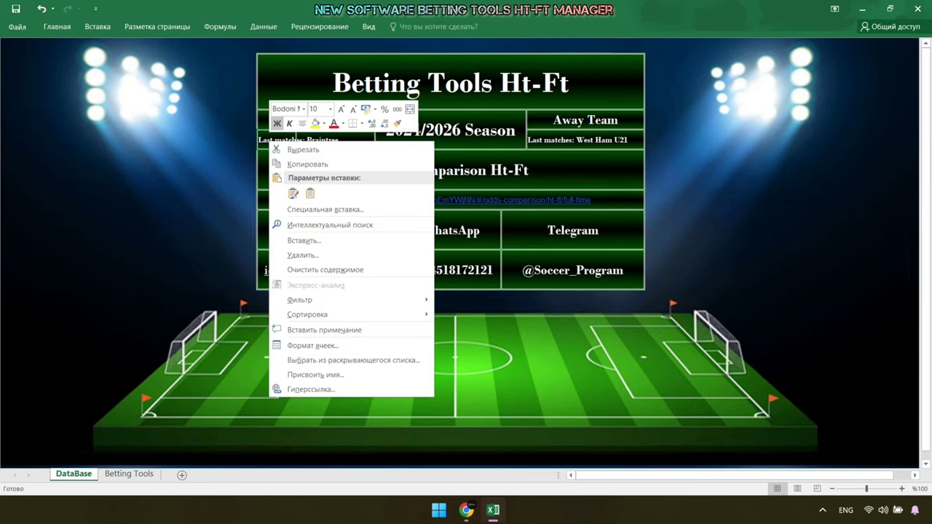
left_click(310, 193)
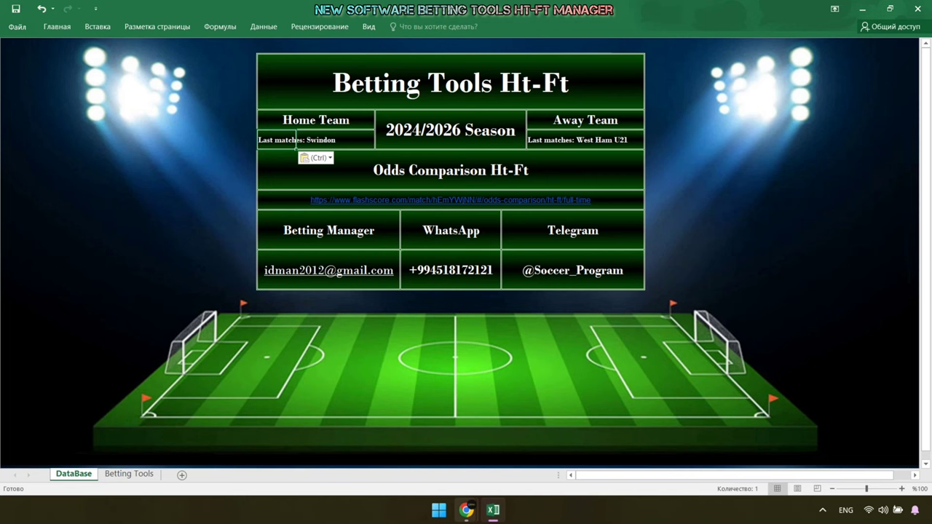
left_click(466, 510)
left_click(185, 180)
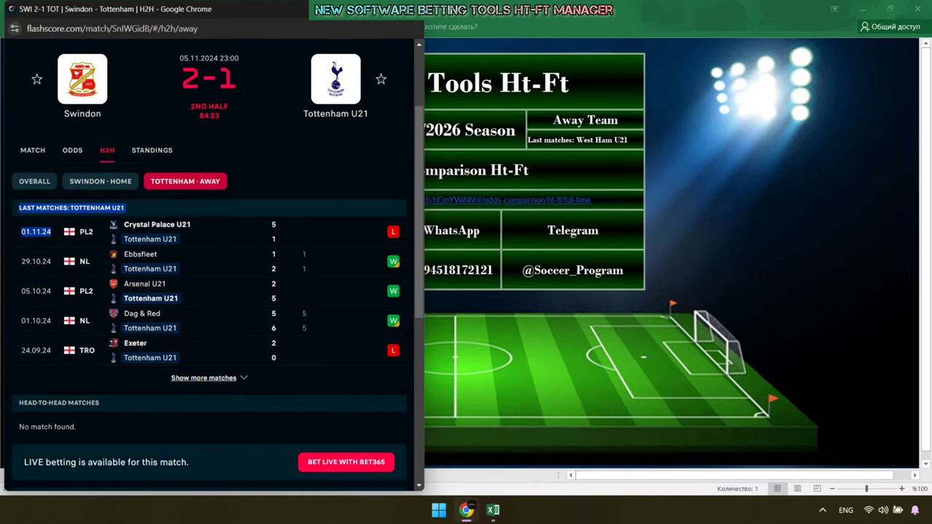
Step: Paste Tottenham U21's last away matches into the Away Team cell, replacing West Ham U21
left_click_drag(51, 231, 238, 377)
right_click(396, 350)
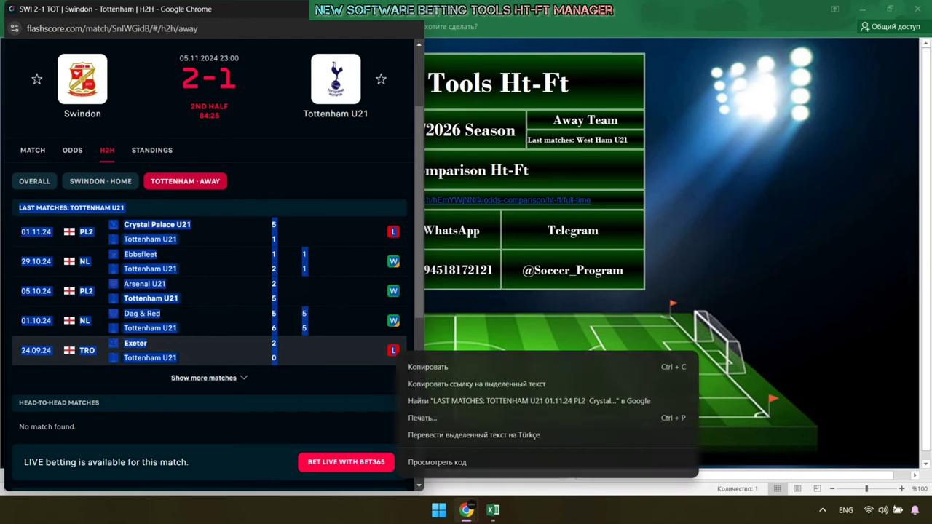
left_click(405, 361)
key("alt+Tab")
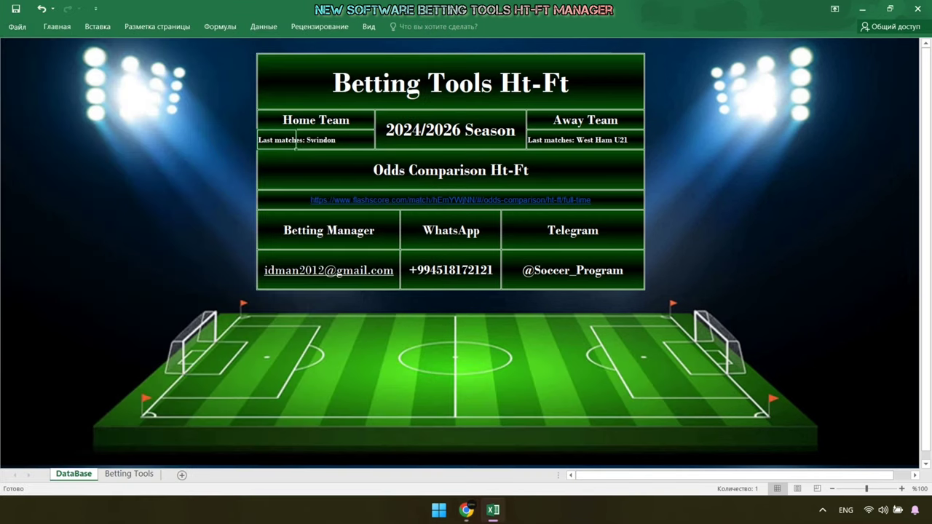
left_click(539, 140)
right_click(538, 141)
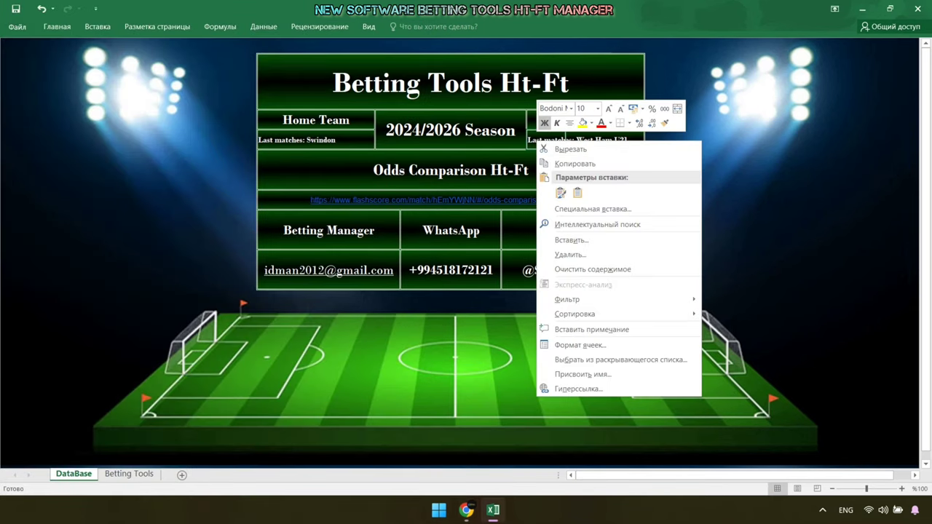
left_click(578, 192)
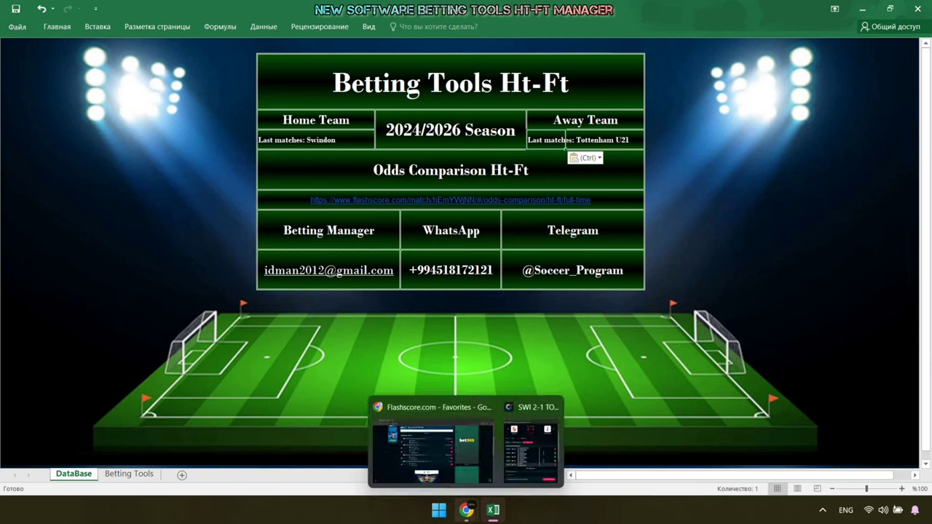
left_click(440, 444)
Step: Copy the web address of Flashscore's Swindon–Tottenham Half Time/Full Time odds page
left_click(72, 150)
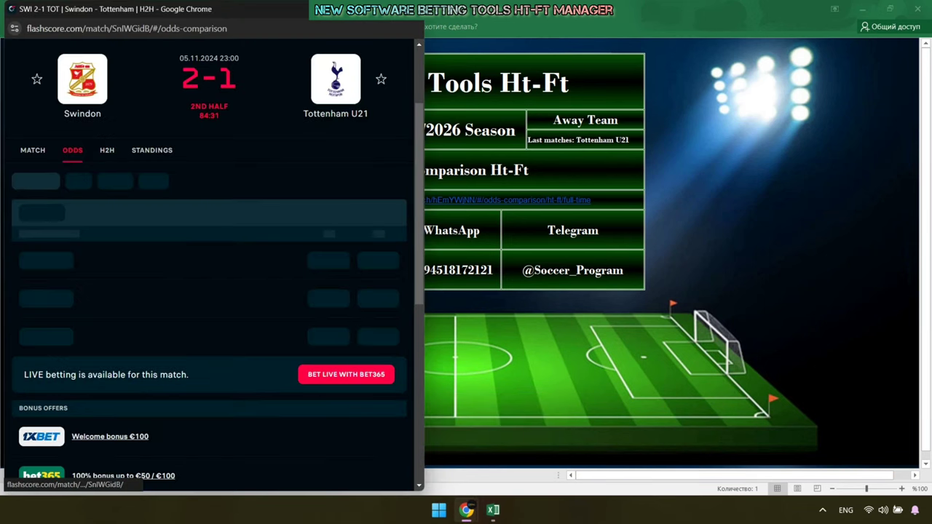
scroll(209, 181, "right", 3)
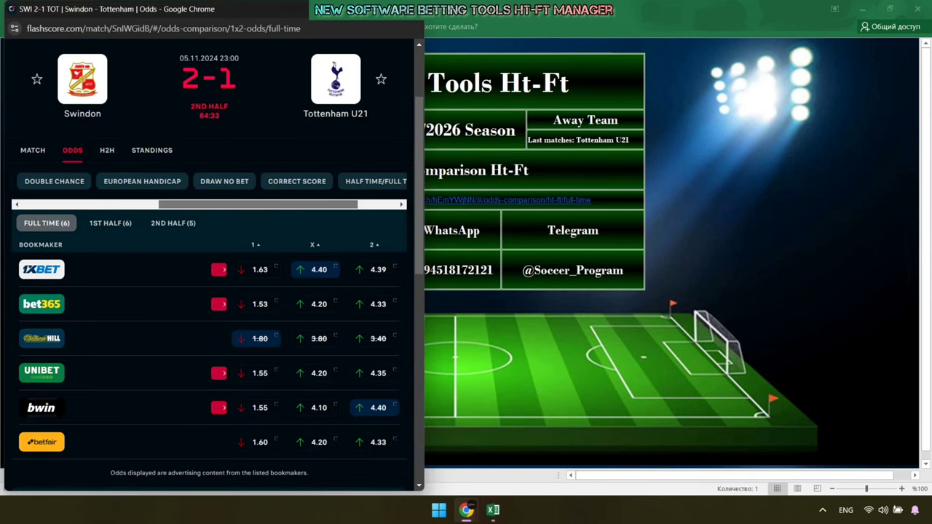
scroll(209, 181, "right", 3)
left_click(306, 181)
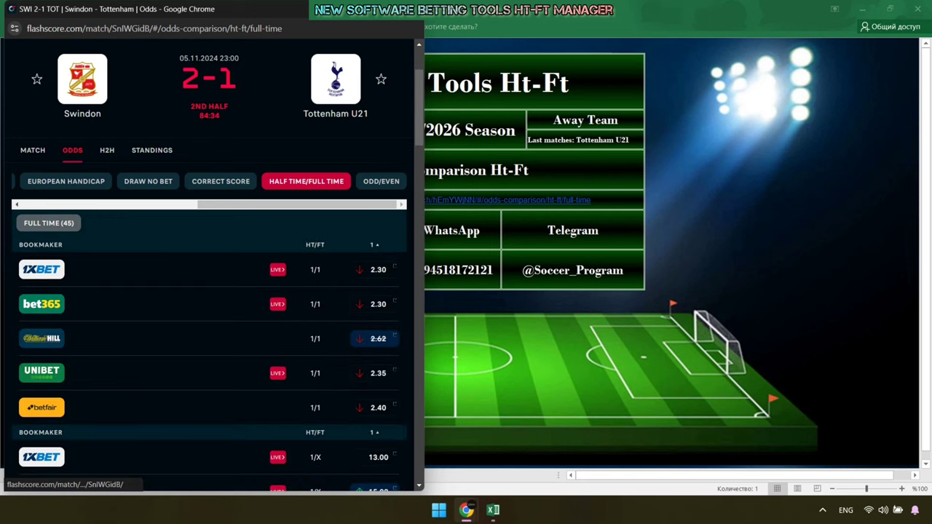
left_click(259, 28)
right_click(258, 29)
left_click(306, 118)
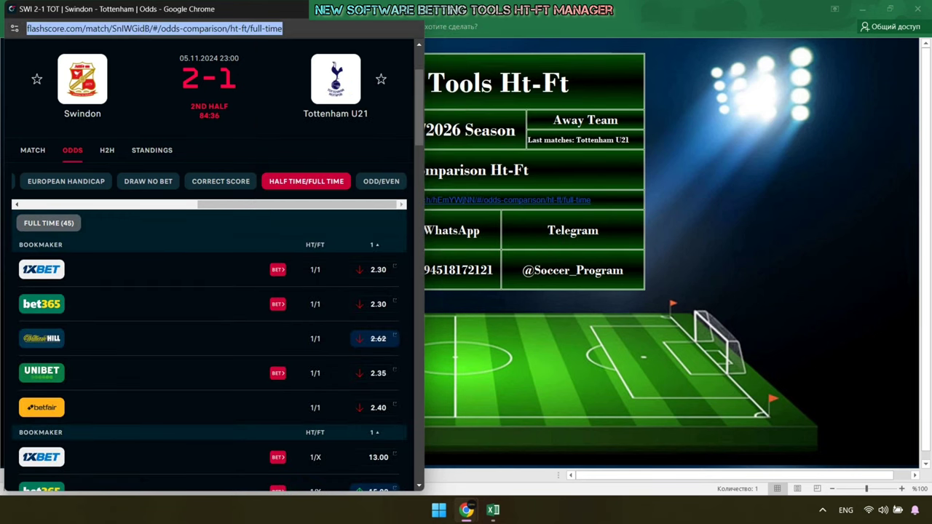
Step: Replace the old link in Excel's odds link cell with the copied HT/FT odds address
left_click(566, 144)
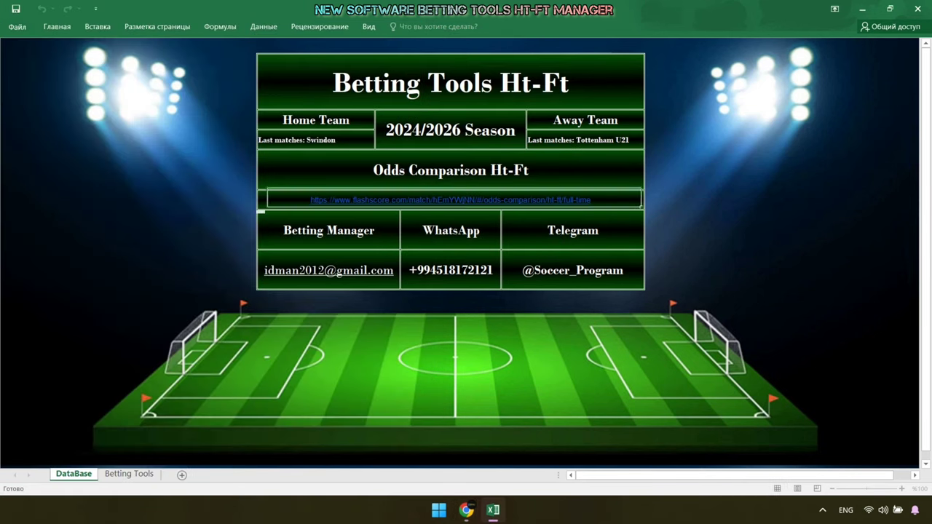
left_click(610, 201)
right_click(610, 201)
left_click(667, 329)
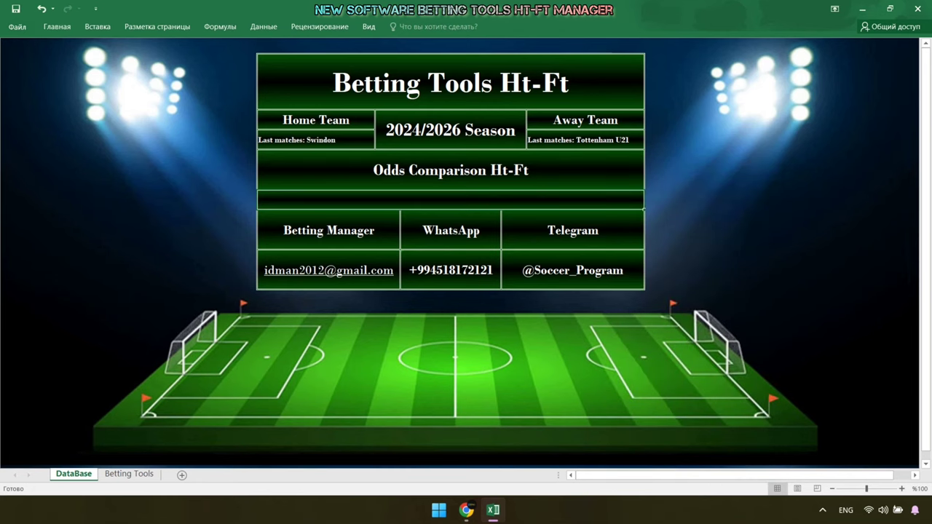
double_click(460, 201)
right_click(460, 201)
left_click(485, 255)
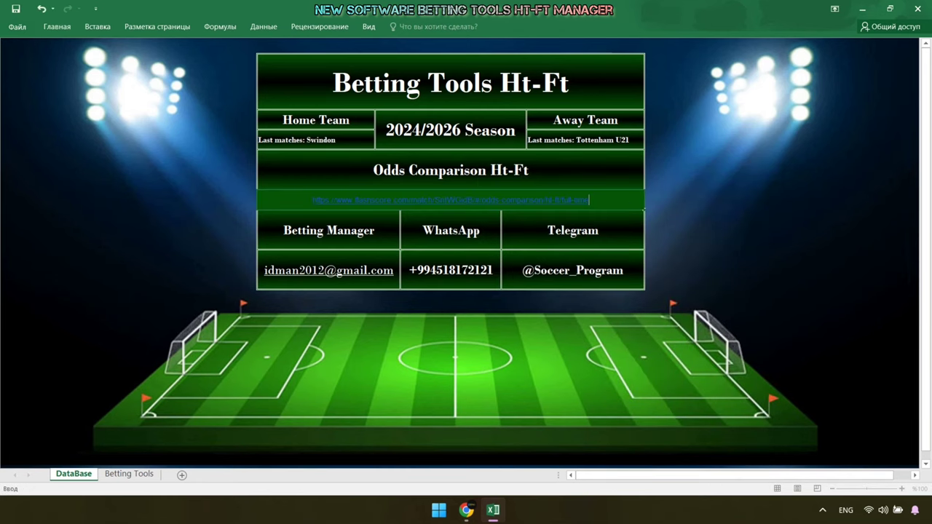
key("Return")
Step: Show the Betting Tools sheet with the Flashscore match window moved aside beside it
key("ctrl+Page_Down")
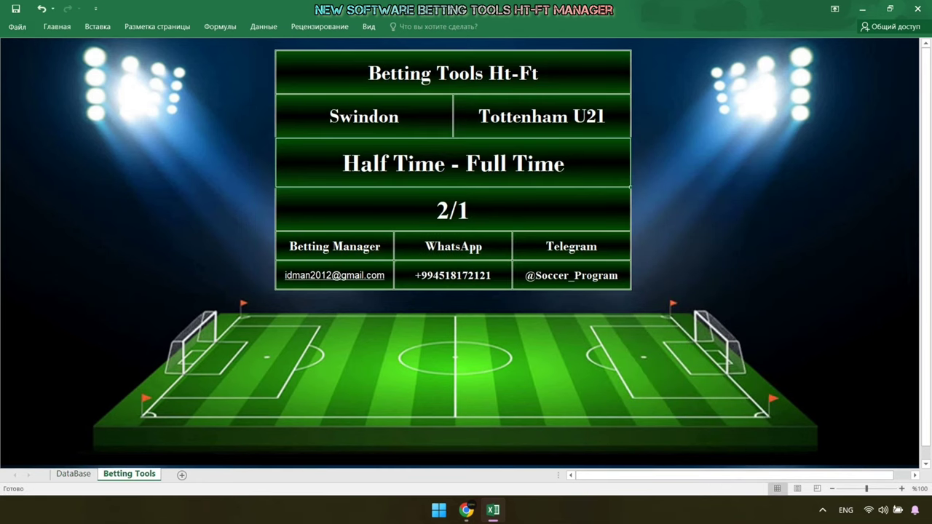
mouse_move(466, 511)
left_click(531, 448)
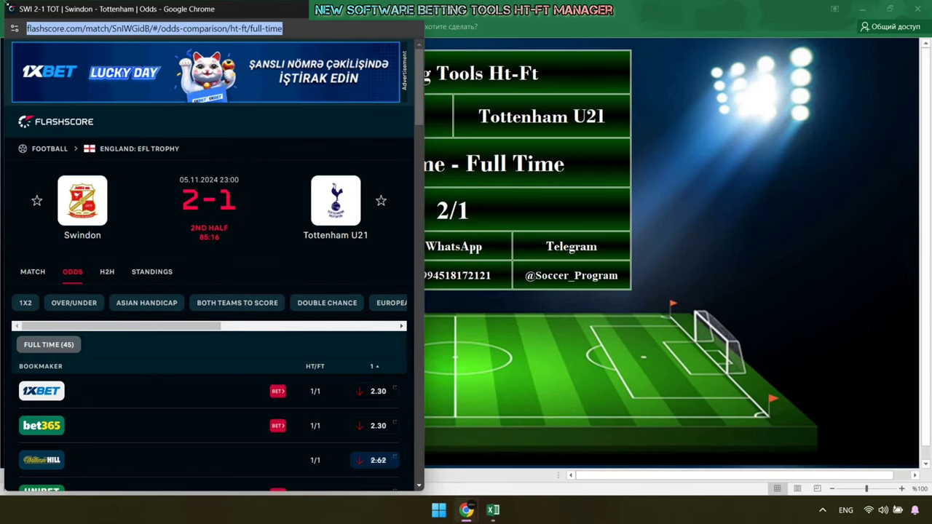
left_click_drag(254, 9, 274, 223)
left_click_drag(66, 223, 292, 246)
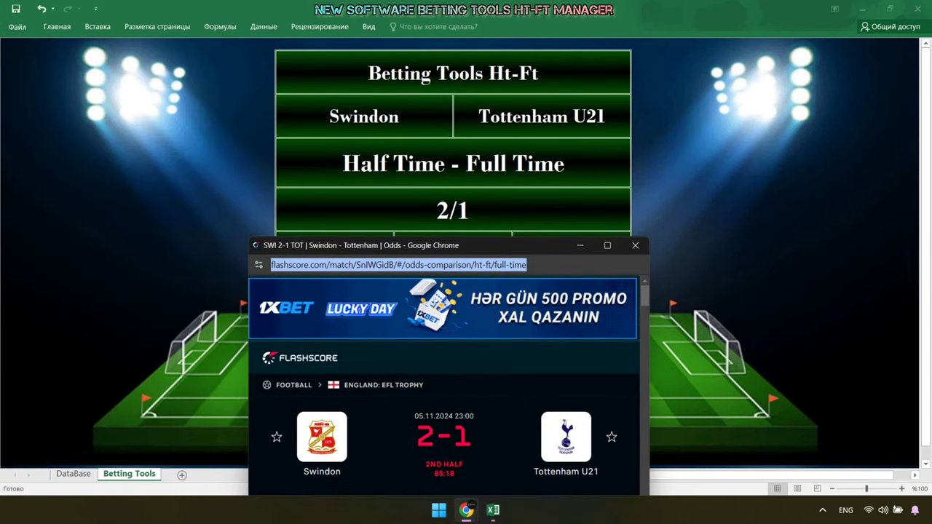
Step: Check Flashscore's 2/1 half-time/full-time odds against the sheet's prediction, then close Flashscore
scroll(444, 386, "down", 2)
scroll(444, 386, "down", 3)
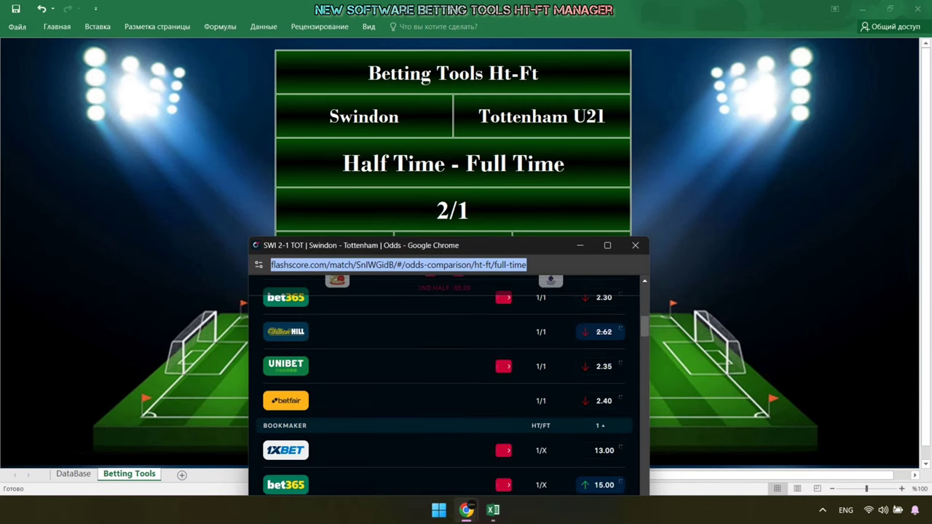
scroll(444, 386, "down", 2)
scroll(445, 386, "down", 2)
scroll(445, 386, "down", 2)
scroll(444, 386, "down", 3)
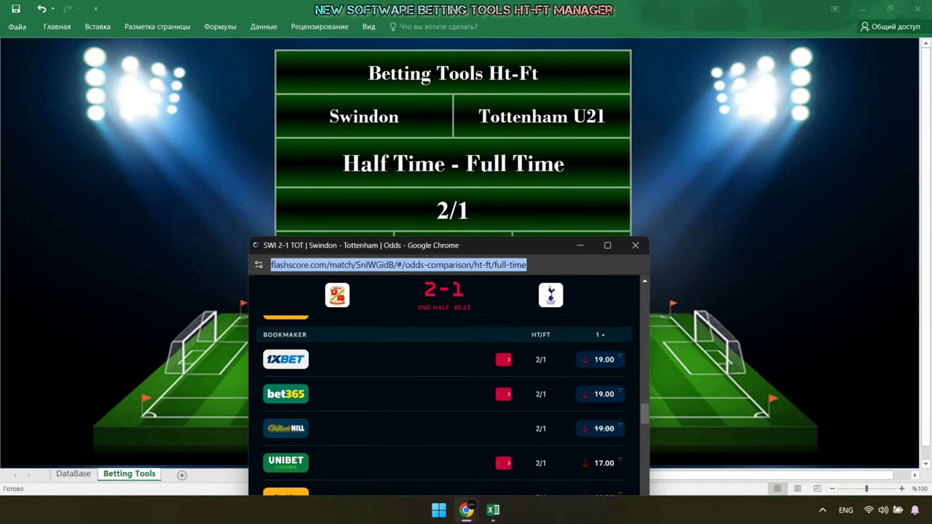
scroll(444, 386, "down", 2)
scroll(444, 386, "up", 1)
scroll(444, 386, "up", 2)
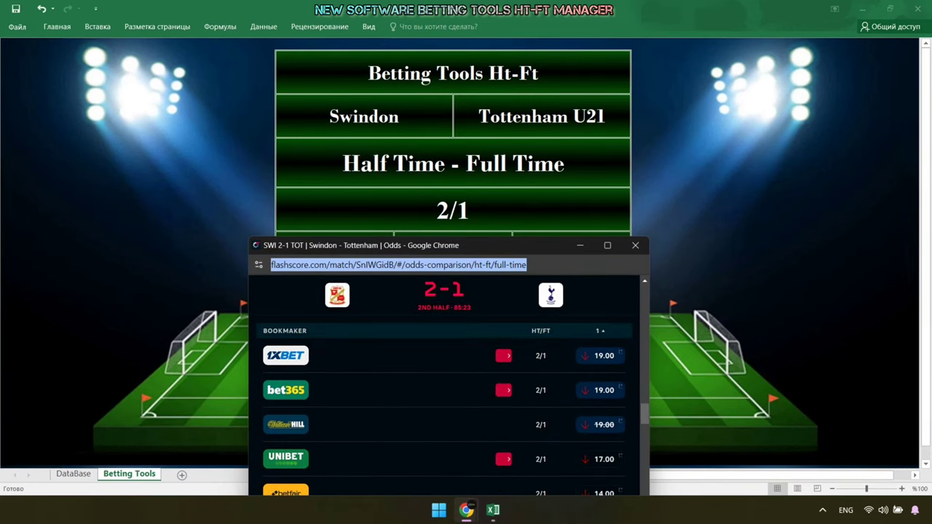
scroll(444, 386, "up", 3)
scroll(444, 386, "up", 3)
scroll(444, 386, "up", 2)
scroll(445, 386, "up", 2)
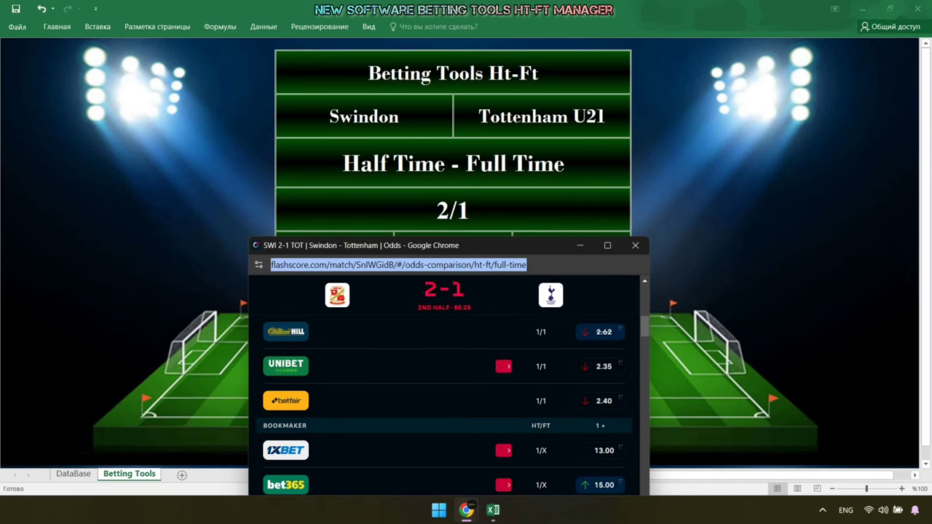
scroll(444, 386, "up", 3)
scroll(444, 386, "up", 3)
scroll(445, 386, "down", 1)
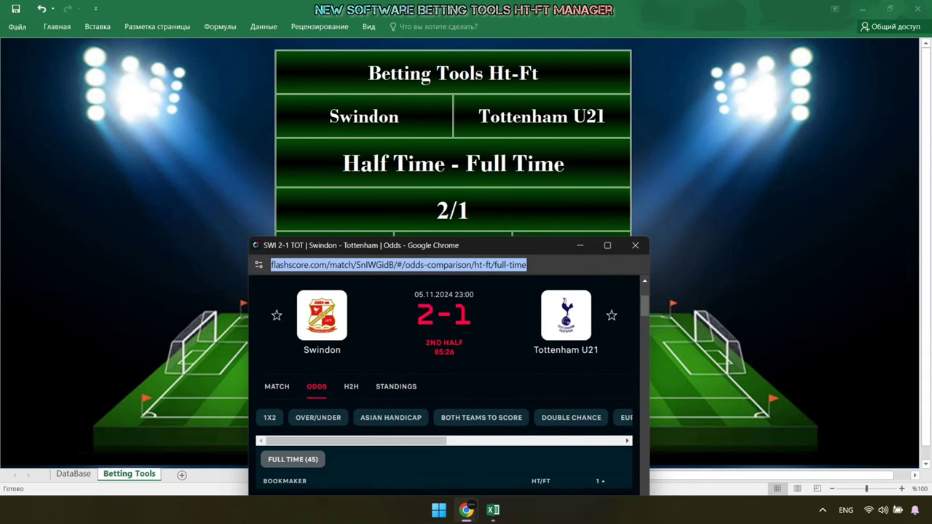
left_click(635, 246)
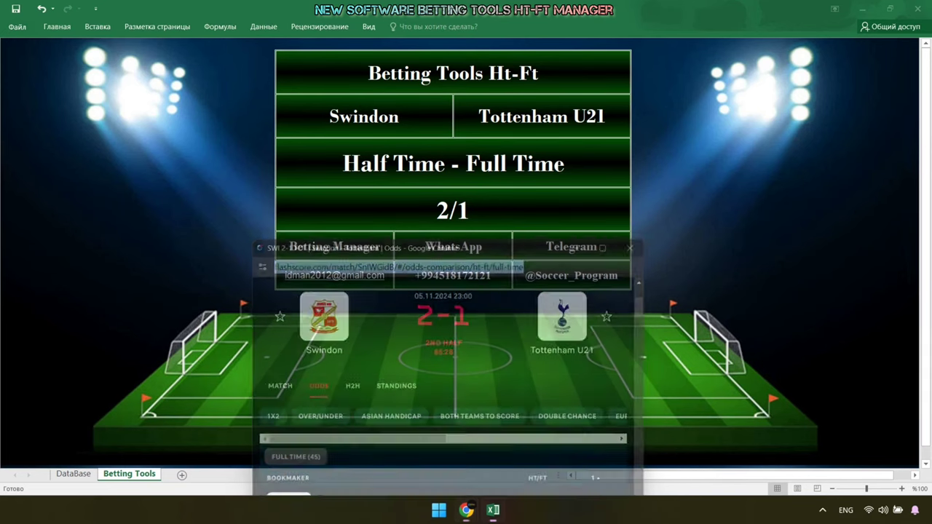